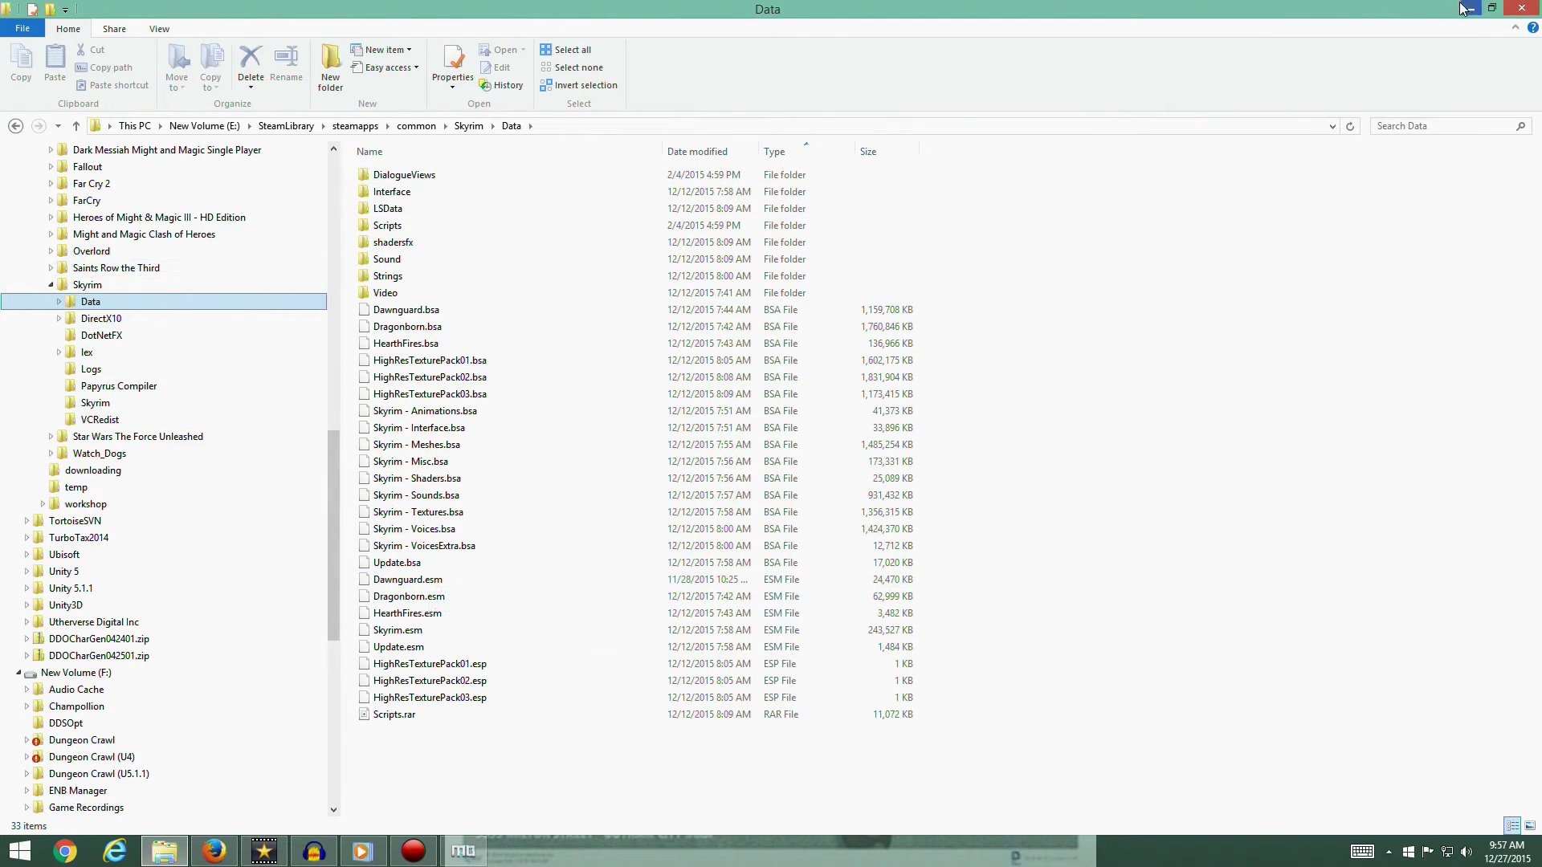
Minimize Explorer and Mod Organizer, look through the Recycle Bin, then launch Steam from the desktop.
left_click(1472, 10)
left_click(1471, 10)
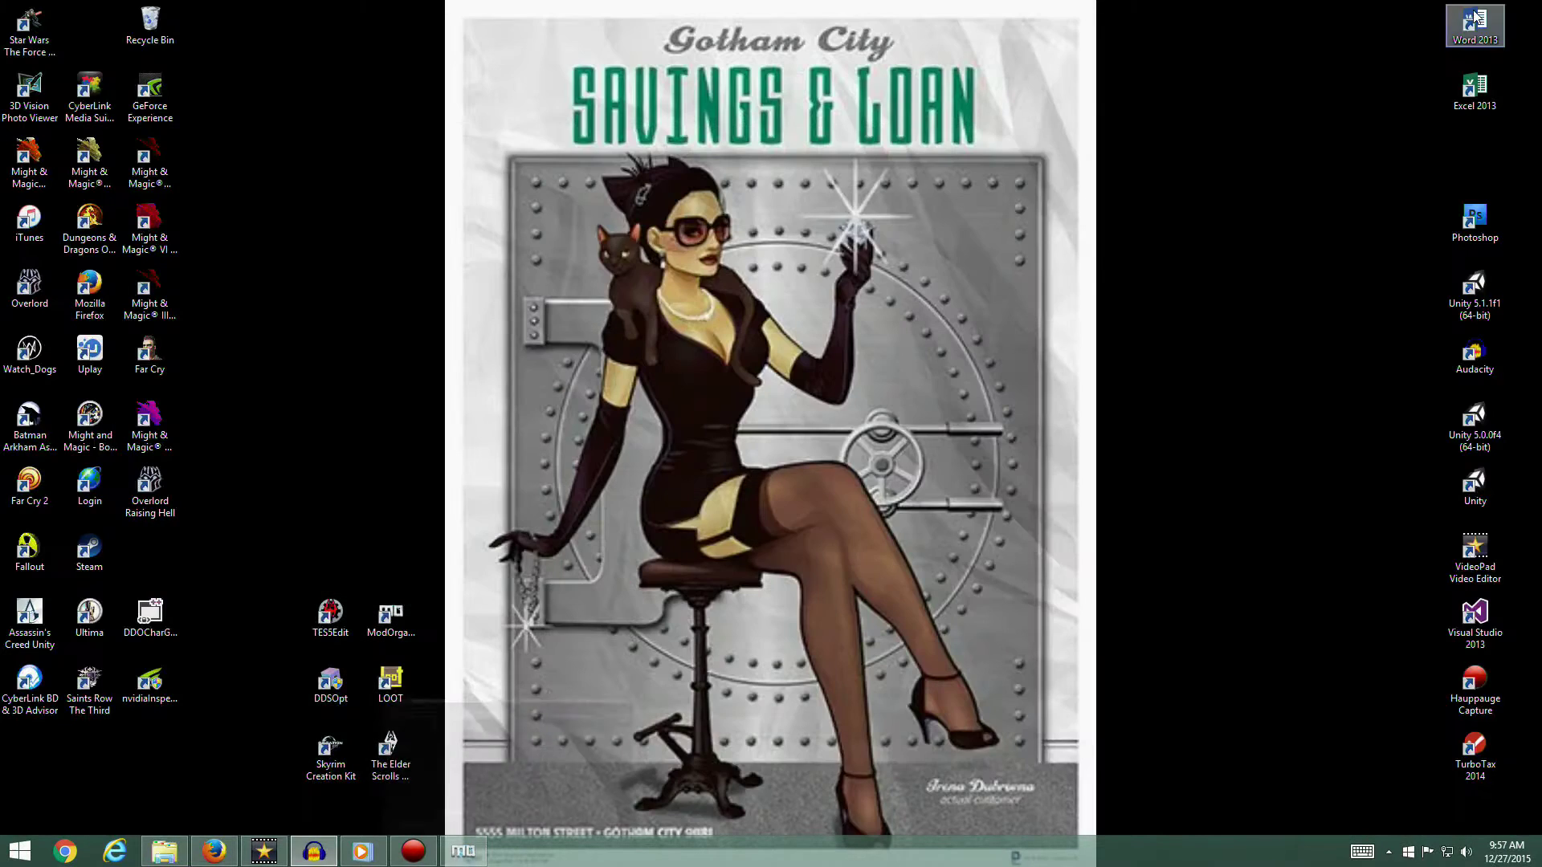
double_click(159, 22)
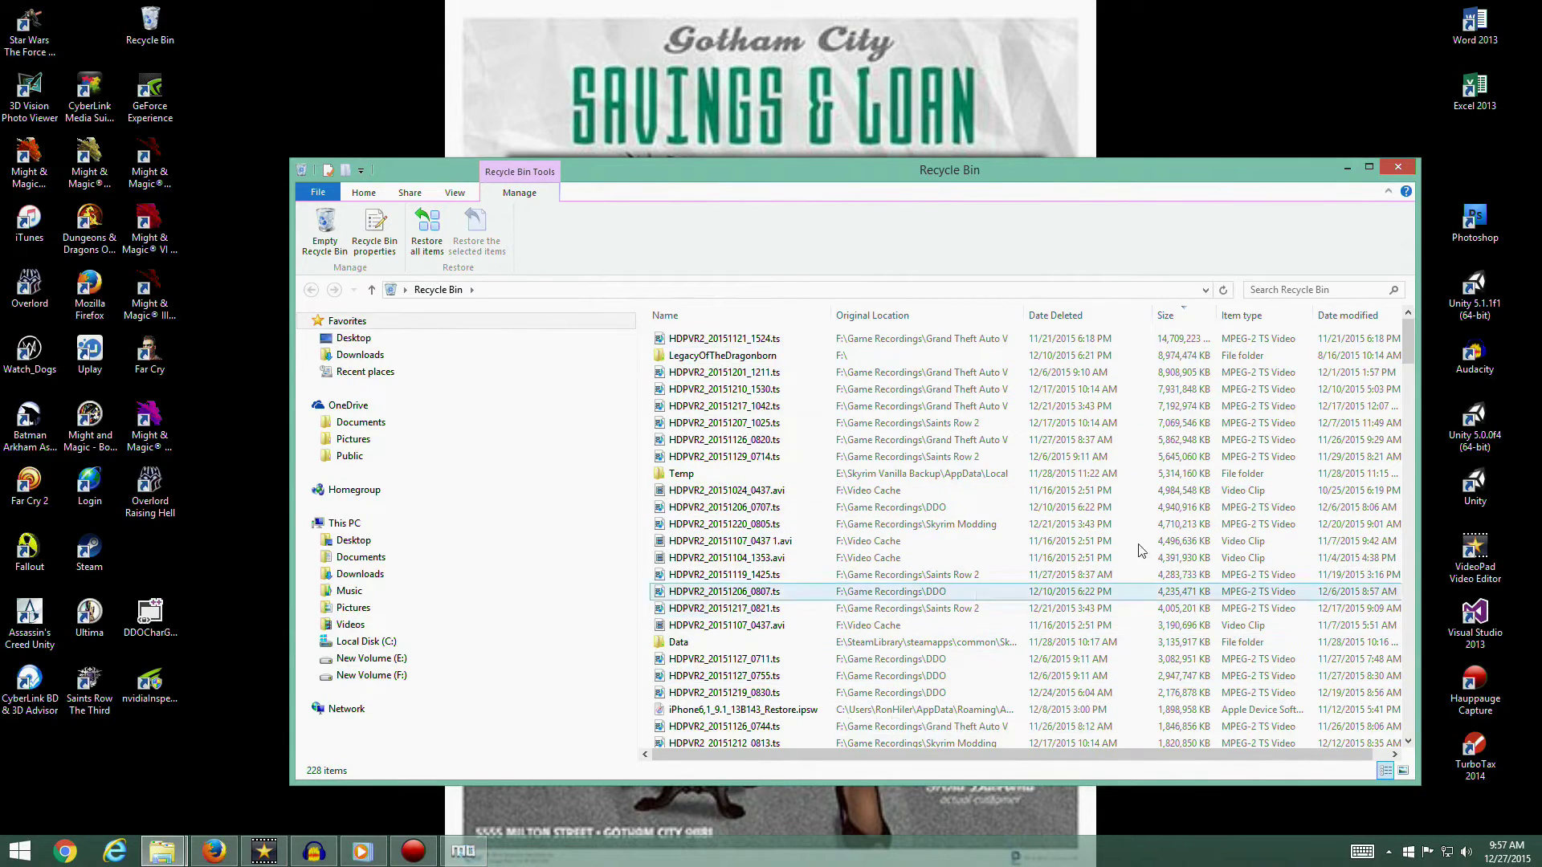
left_click(1399, 168)
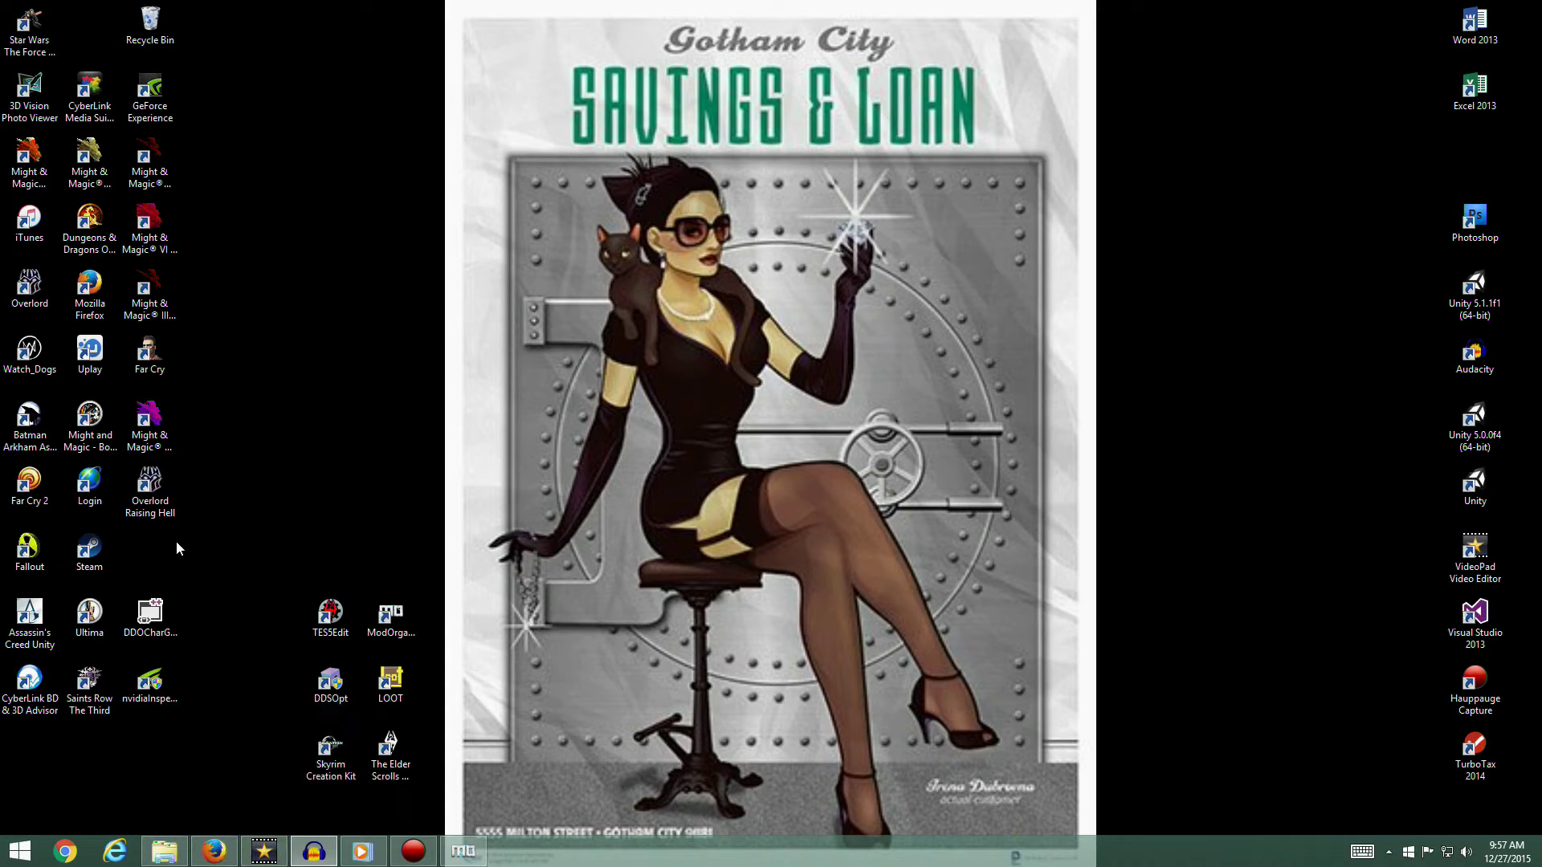
double_click(89, 550)
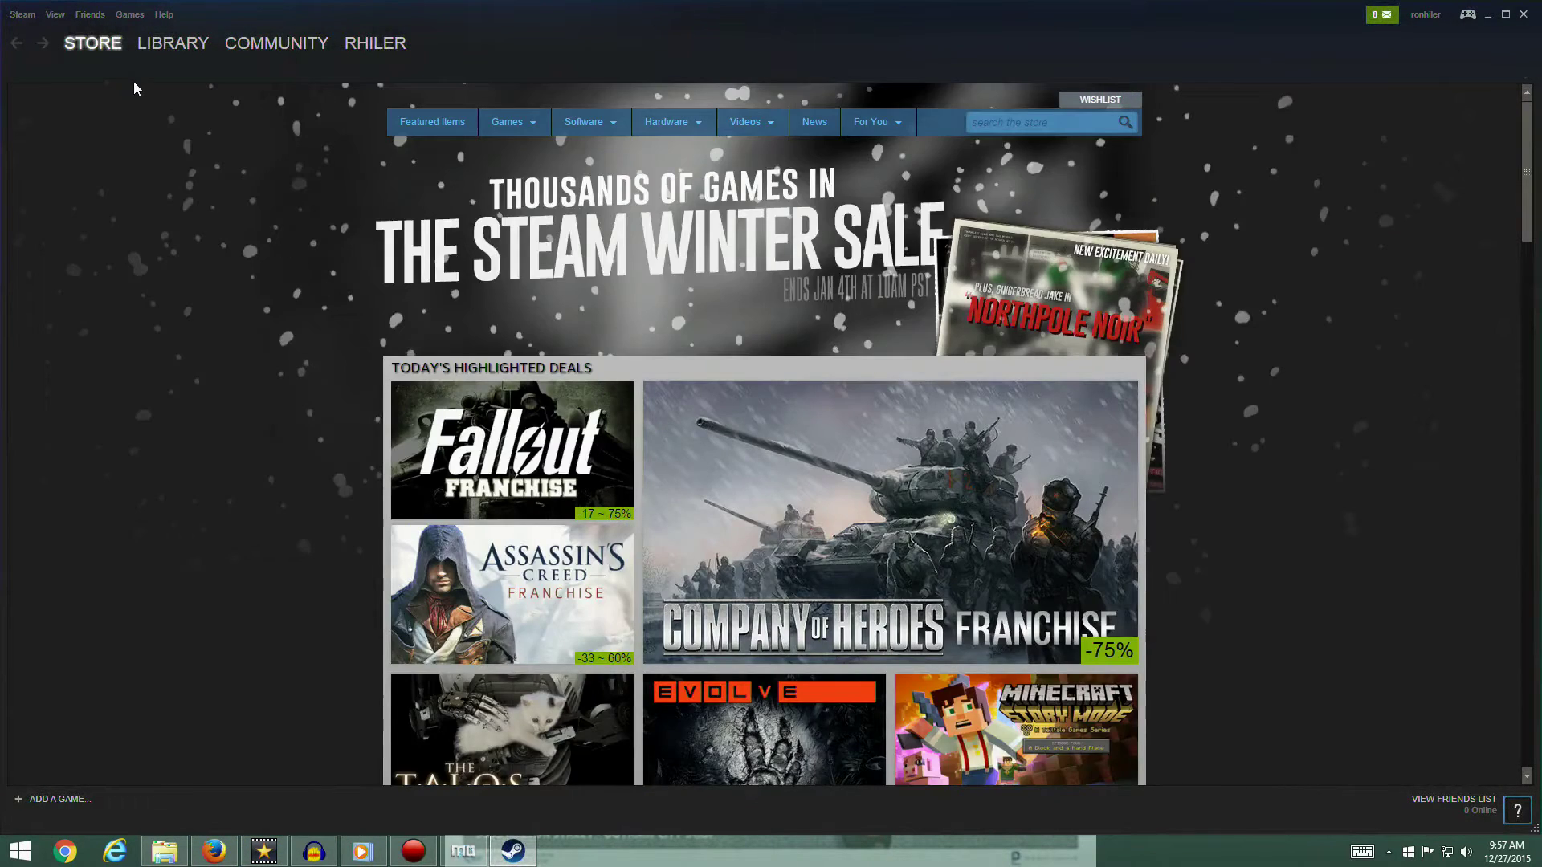
Open The Elder Scrolls V: Skyrim's Properties in the Steam Library and browse its local files.
left_click(159, 46)
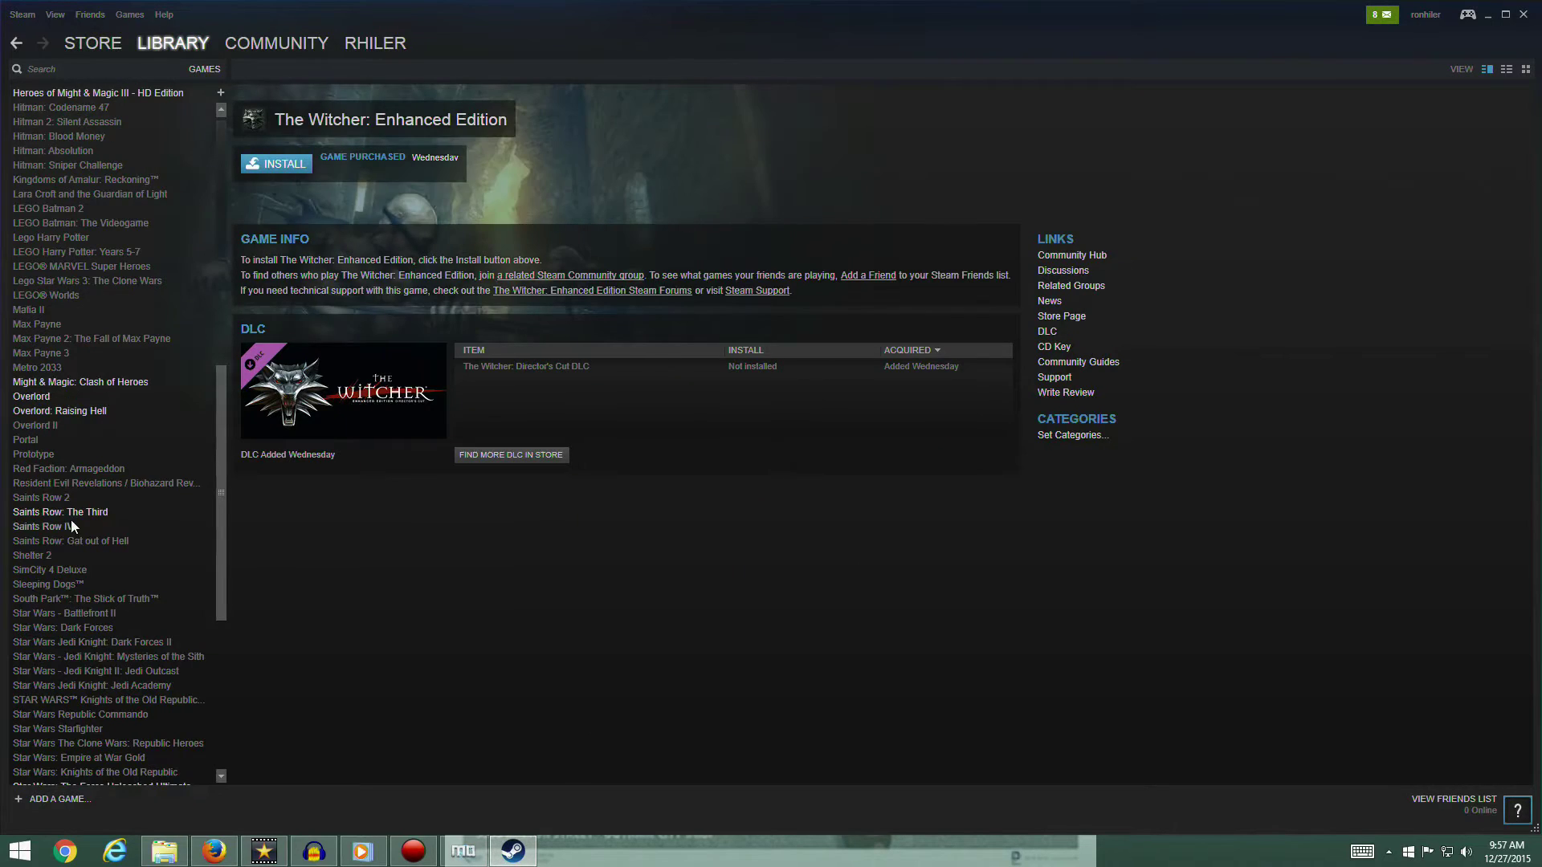
left_click_drag(218, 441, 223, 296)
left_click(95, 202)
right_click(102, 205)
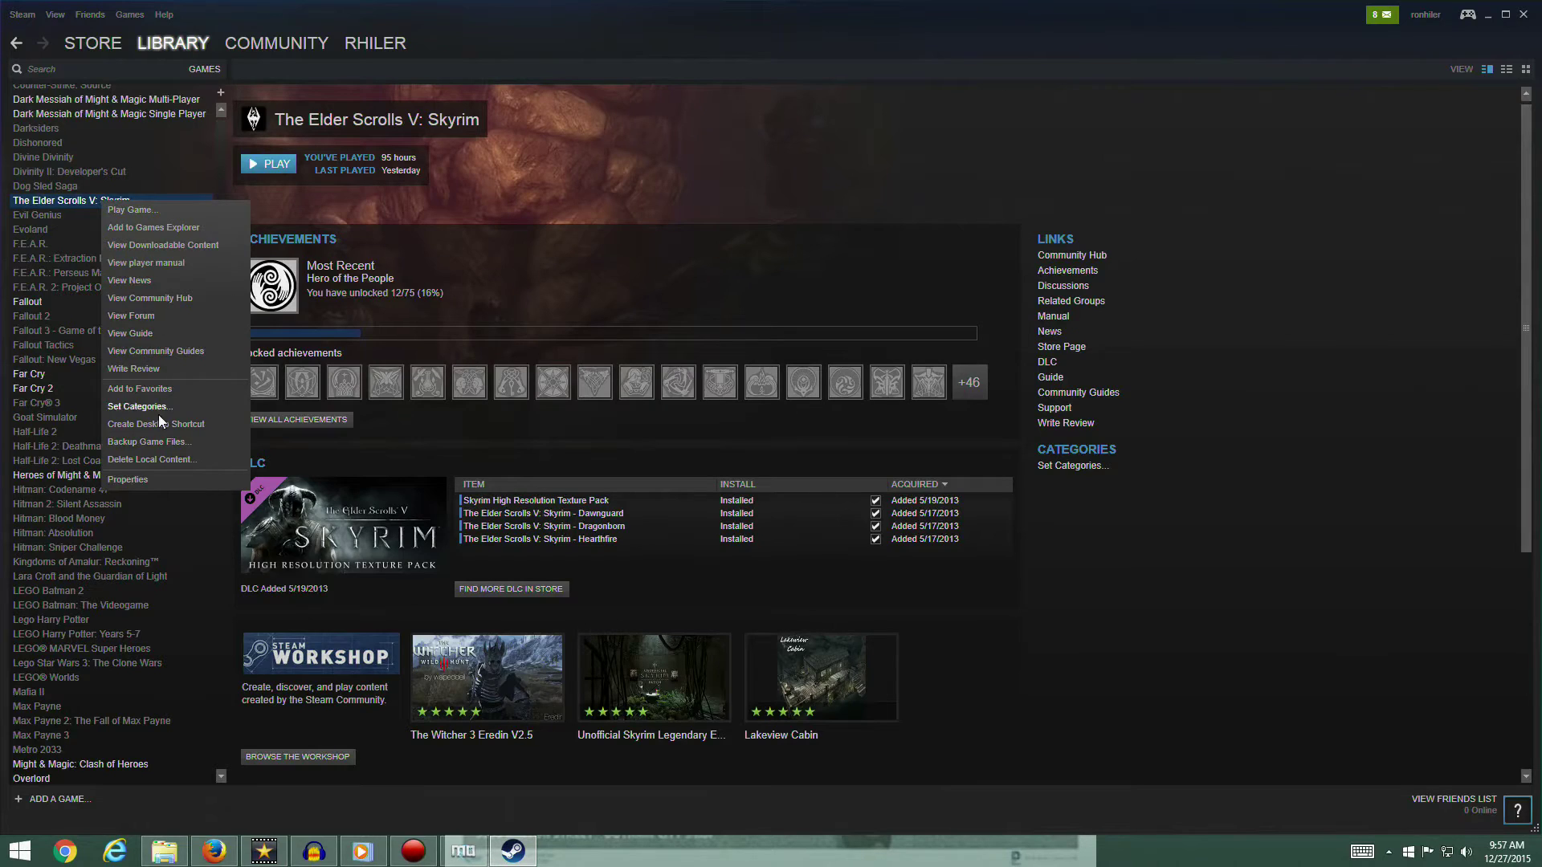
left_click(138, 479)
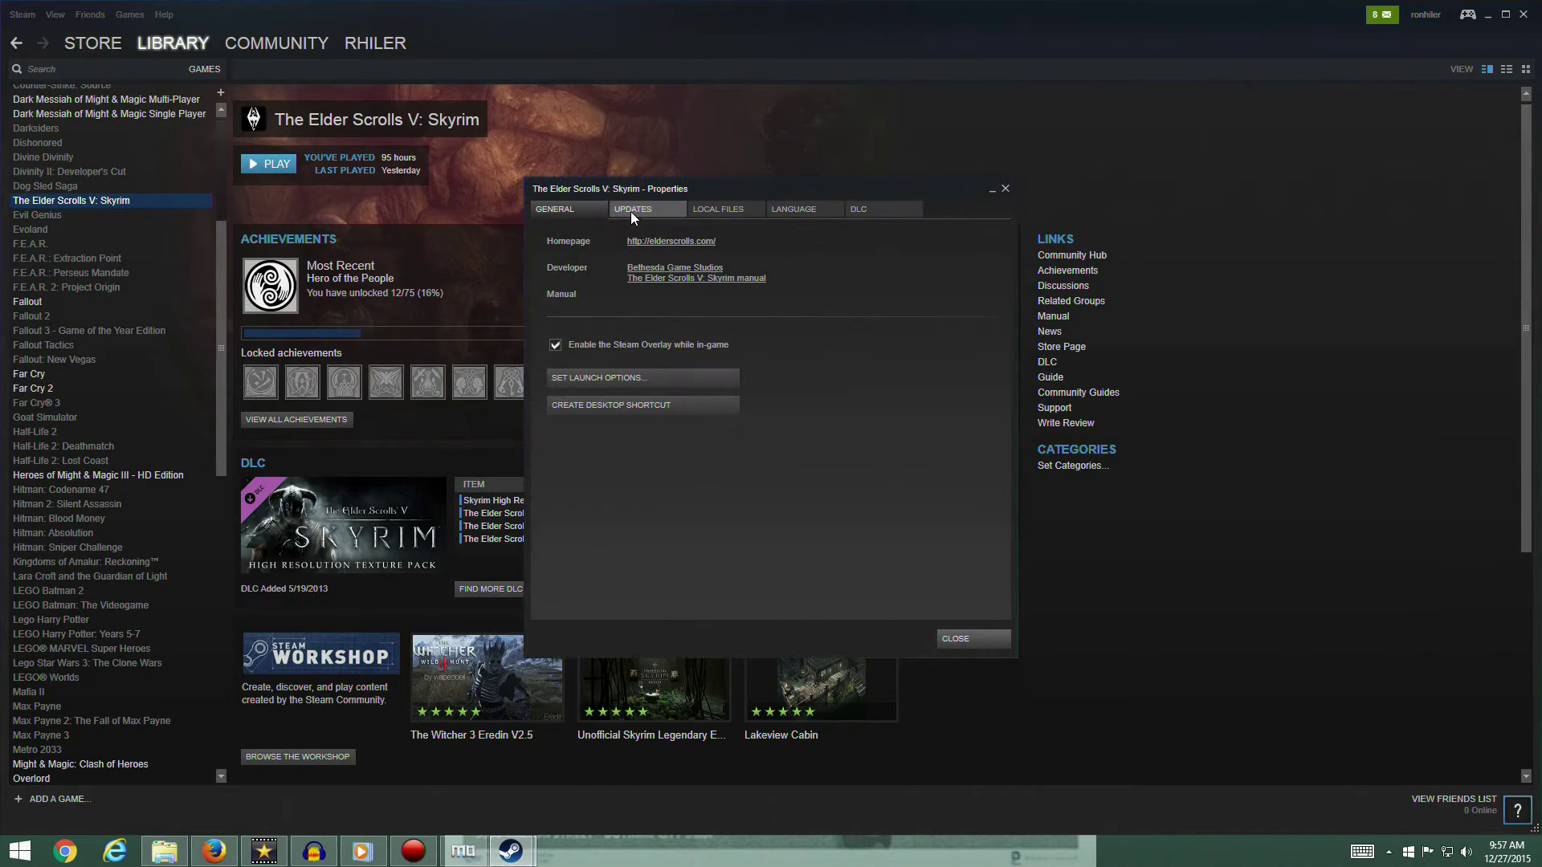
left_click(734, 216)
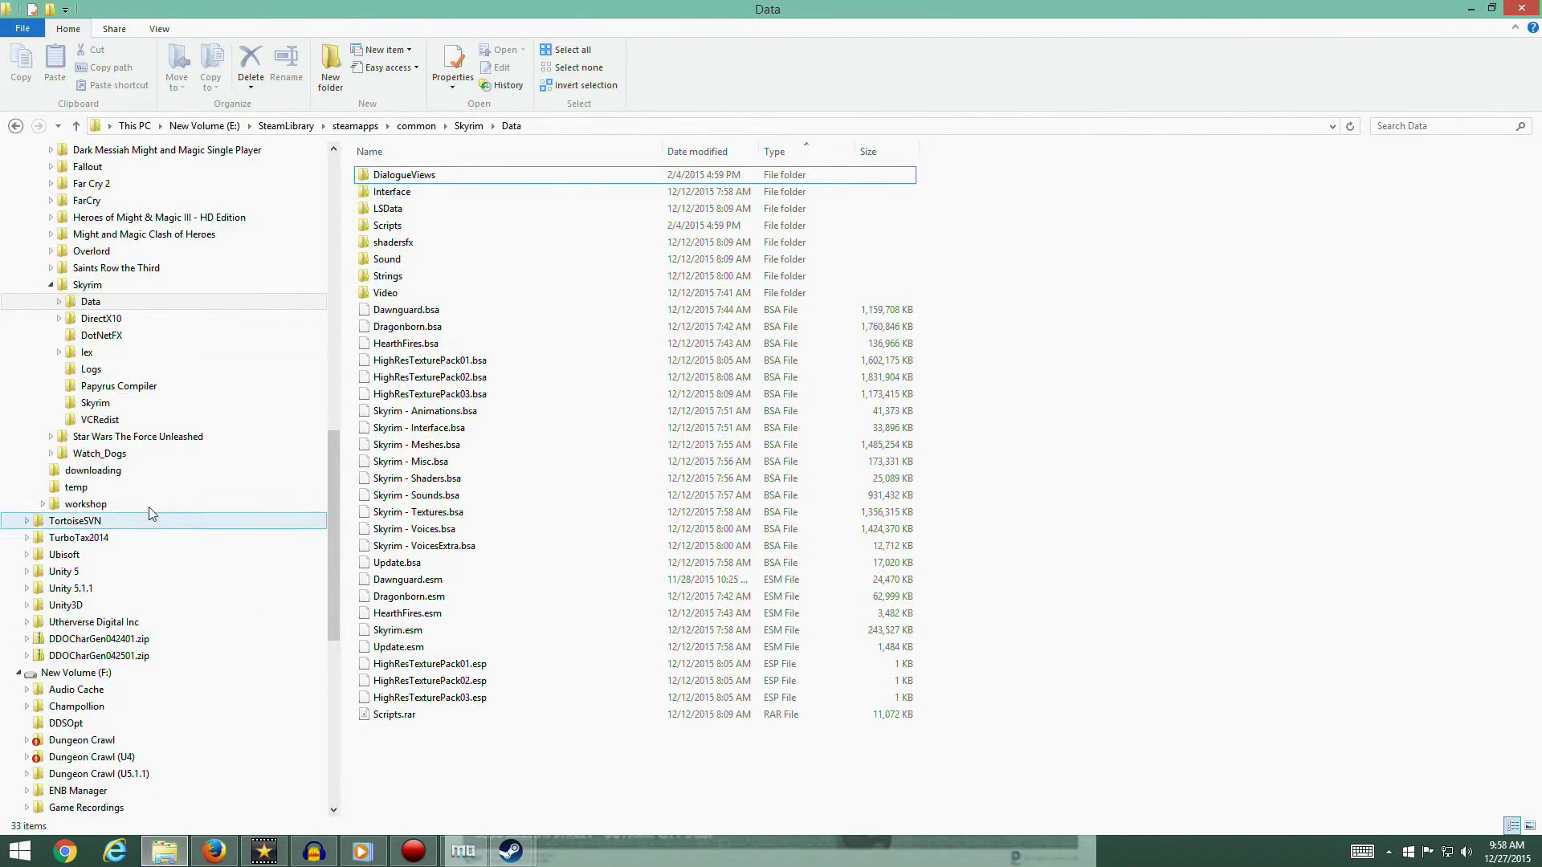
Show the Data folder's contents and check the details of Dawnguard.esm.
left_click(90, 302)
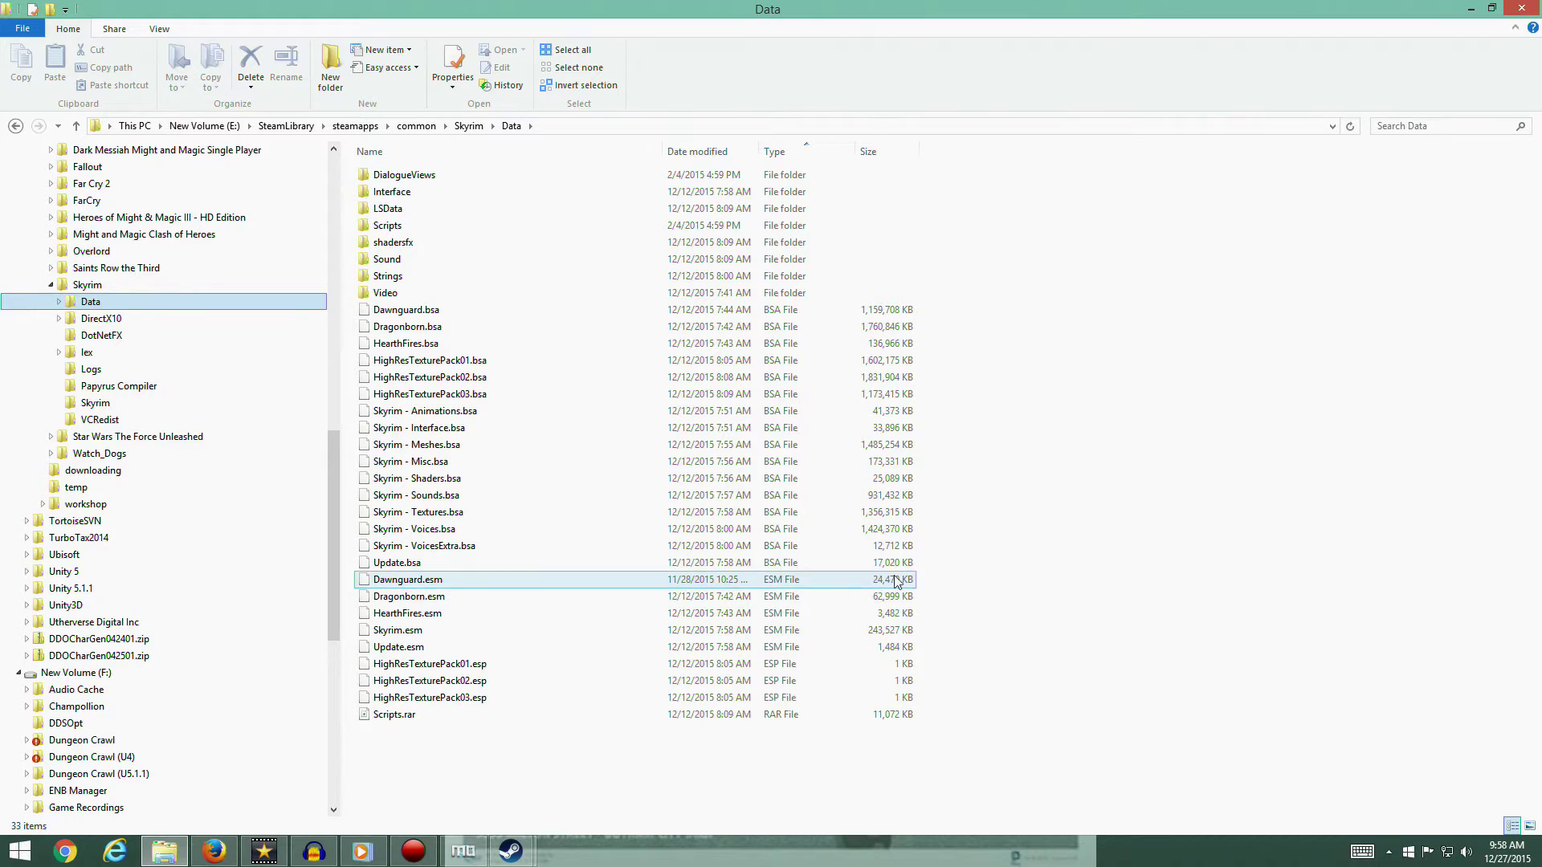
mouse_move(571, 582)
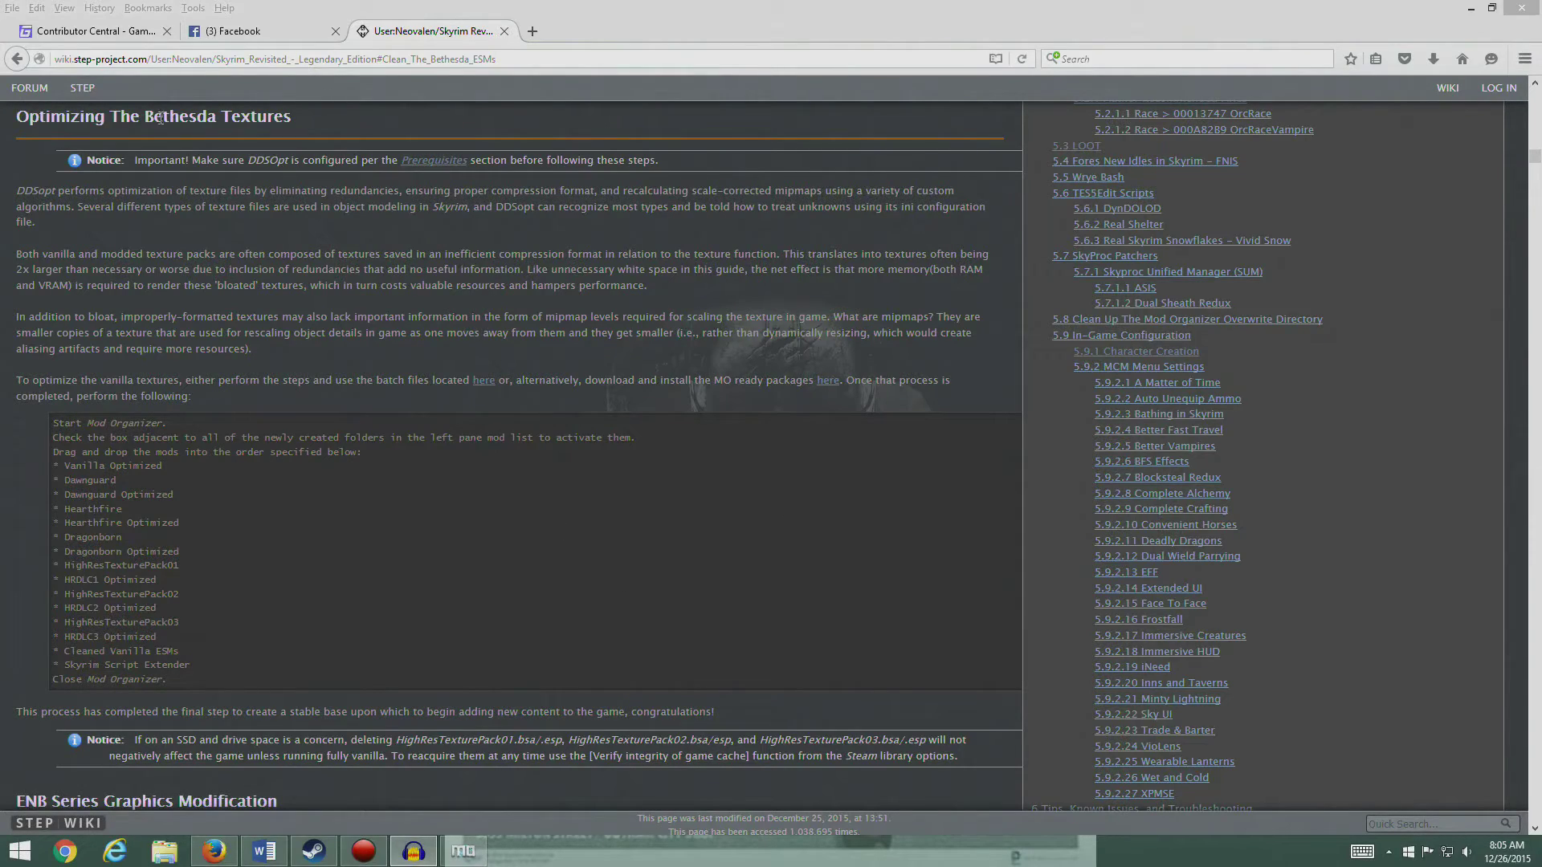
Scroll up to reread Clean The Bethesda ESMs, then down to Optimizing The Bethesda Textures.
scroll(473, 355, "up", 8)
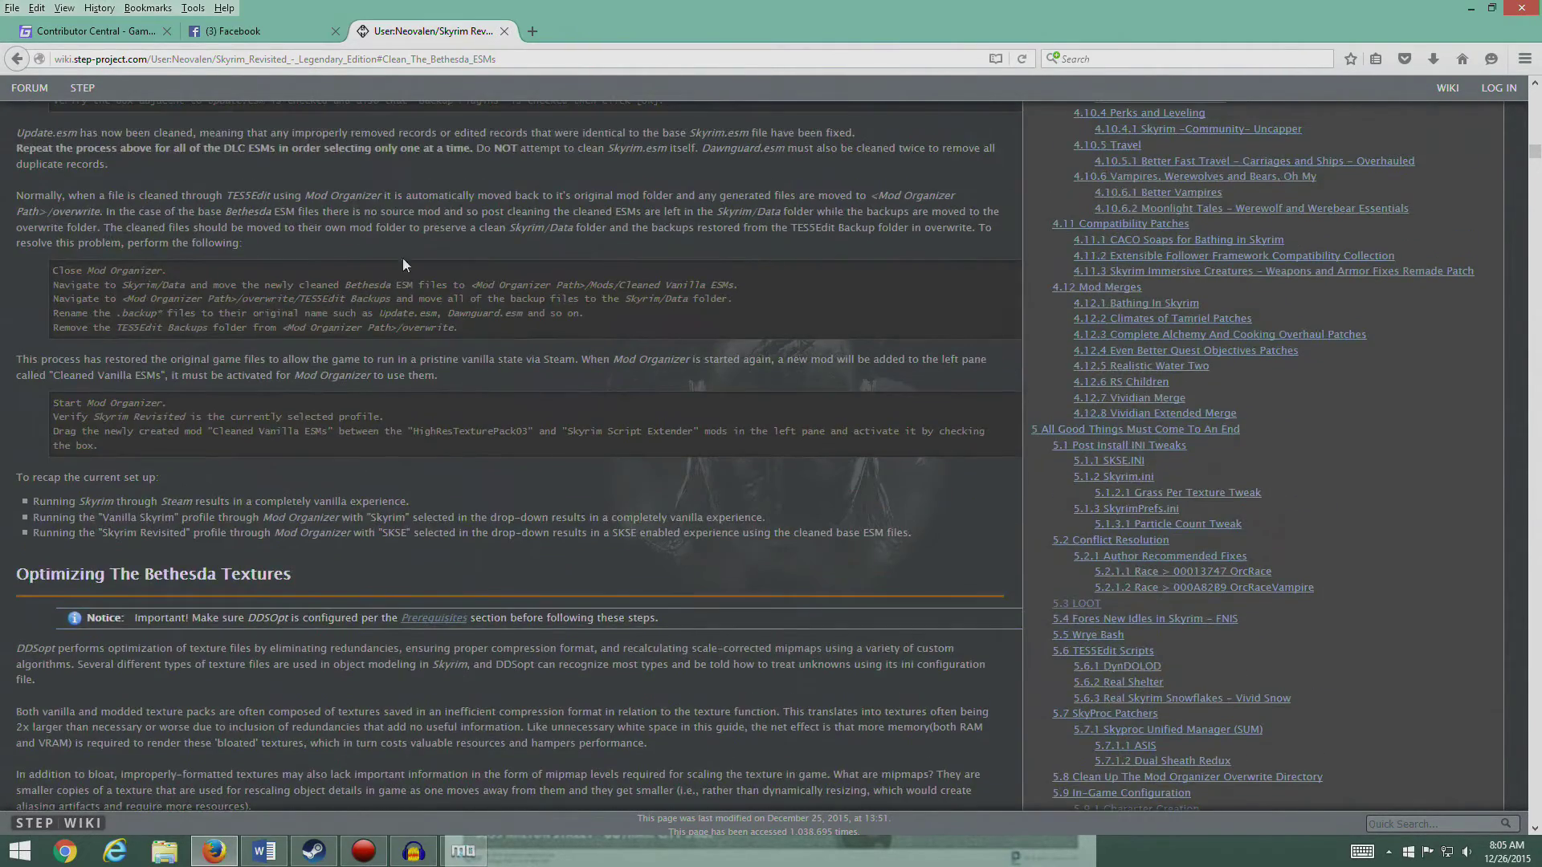
scroll(342, 406, "up", 3)
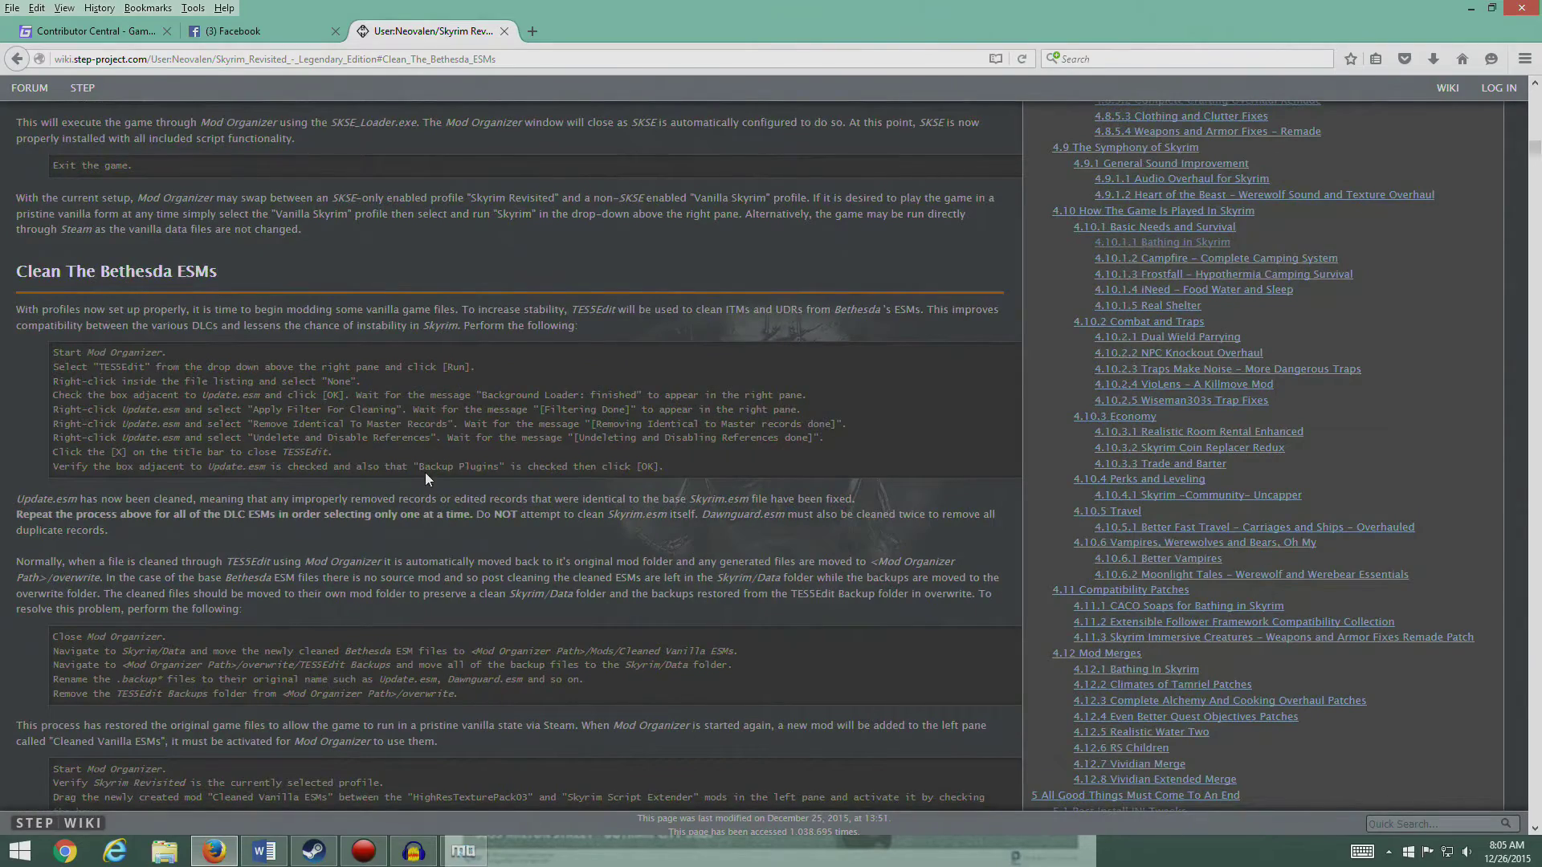
scroll(298, 305, "down", 1)
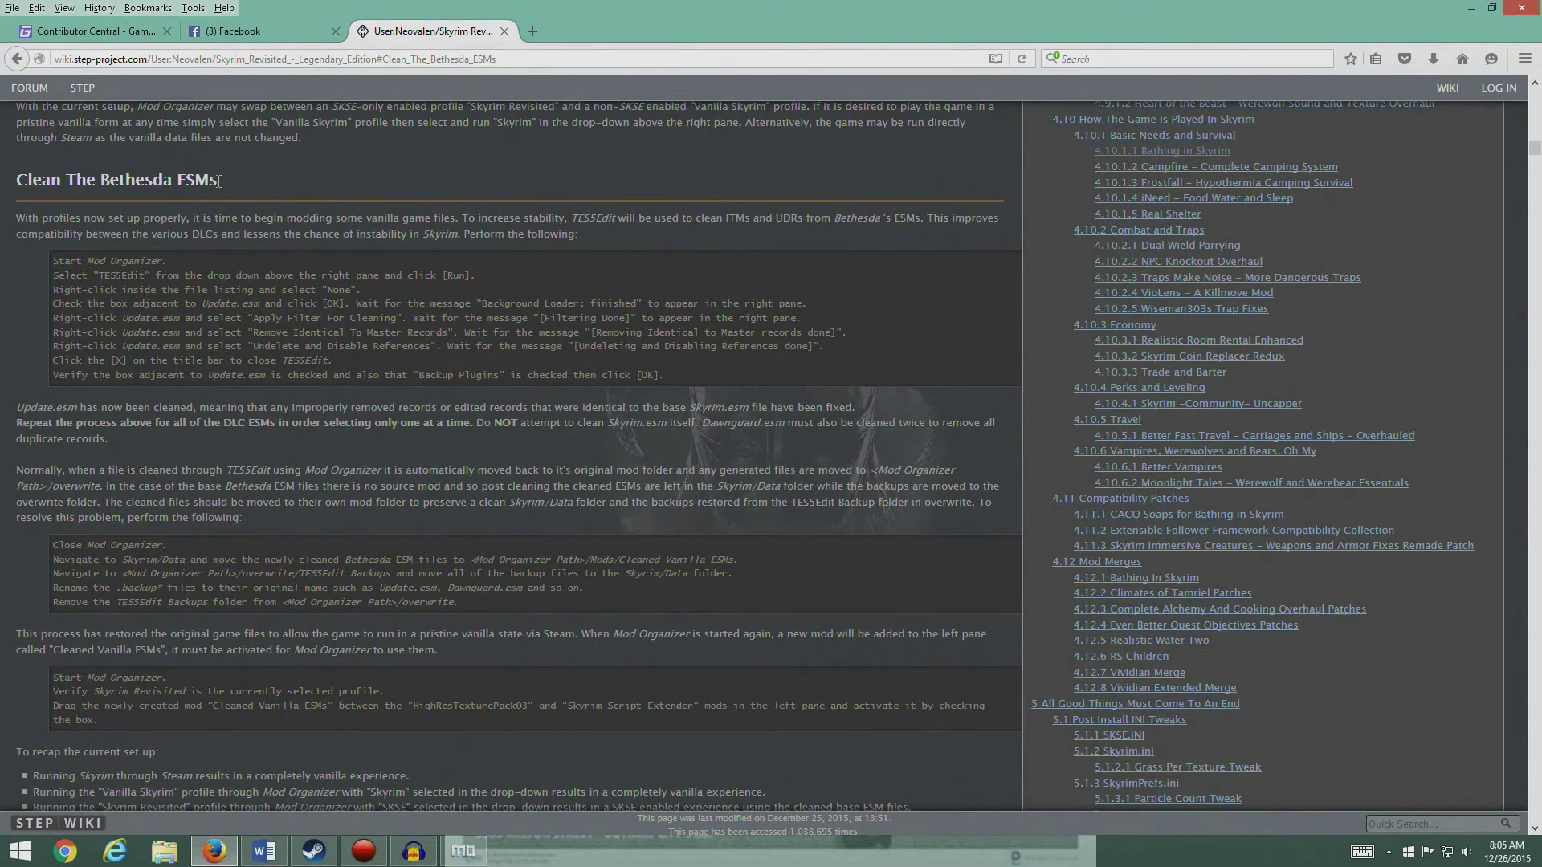
scroll(284, 204, "down", 8)
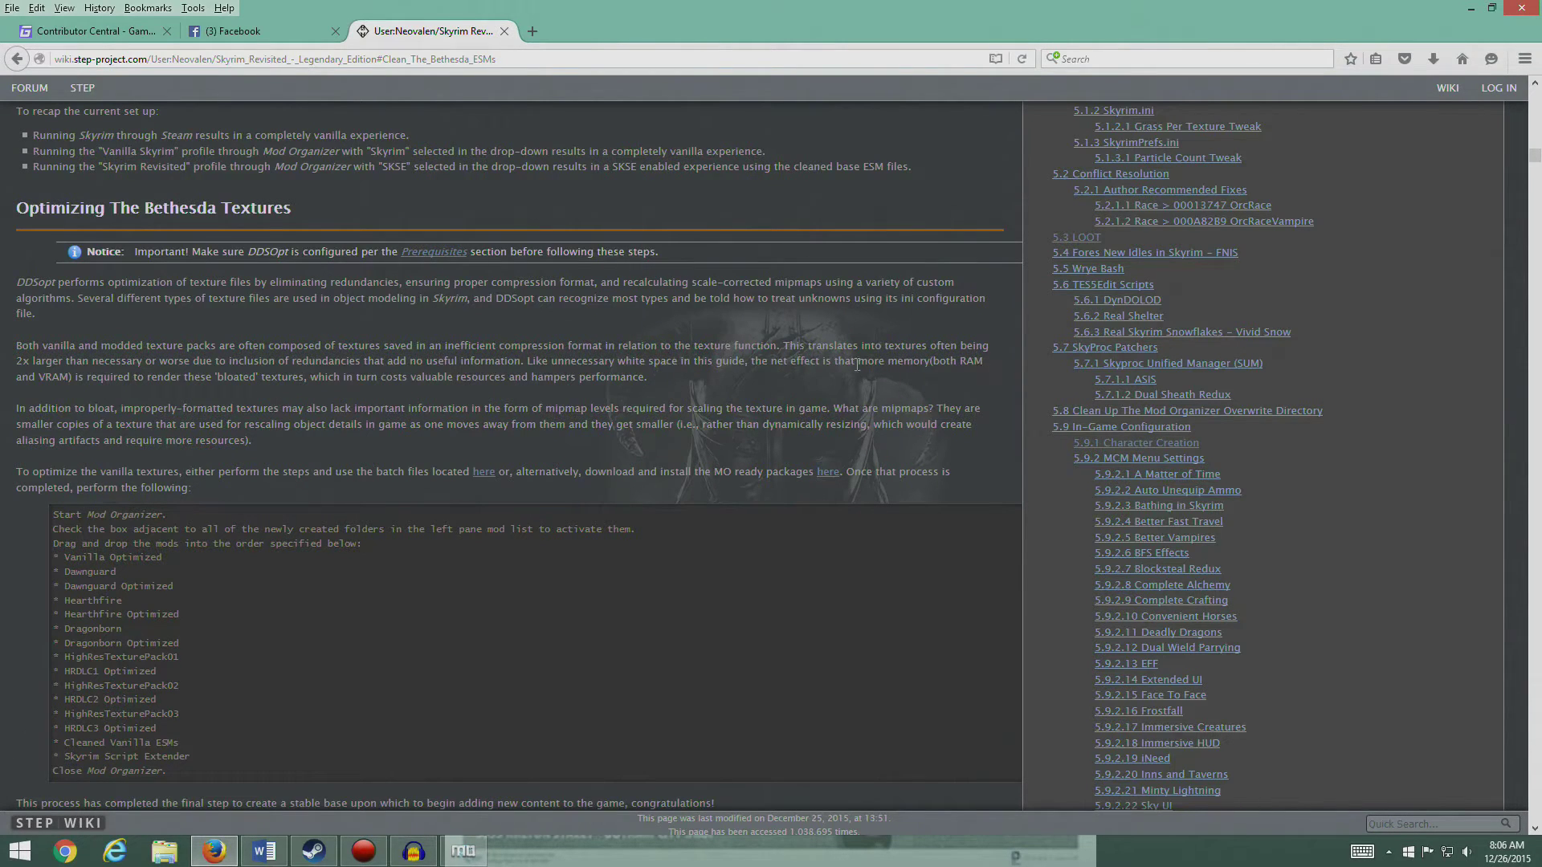
scroll(642, 594, "down", 4)
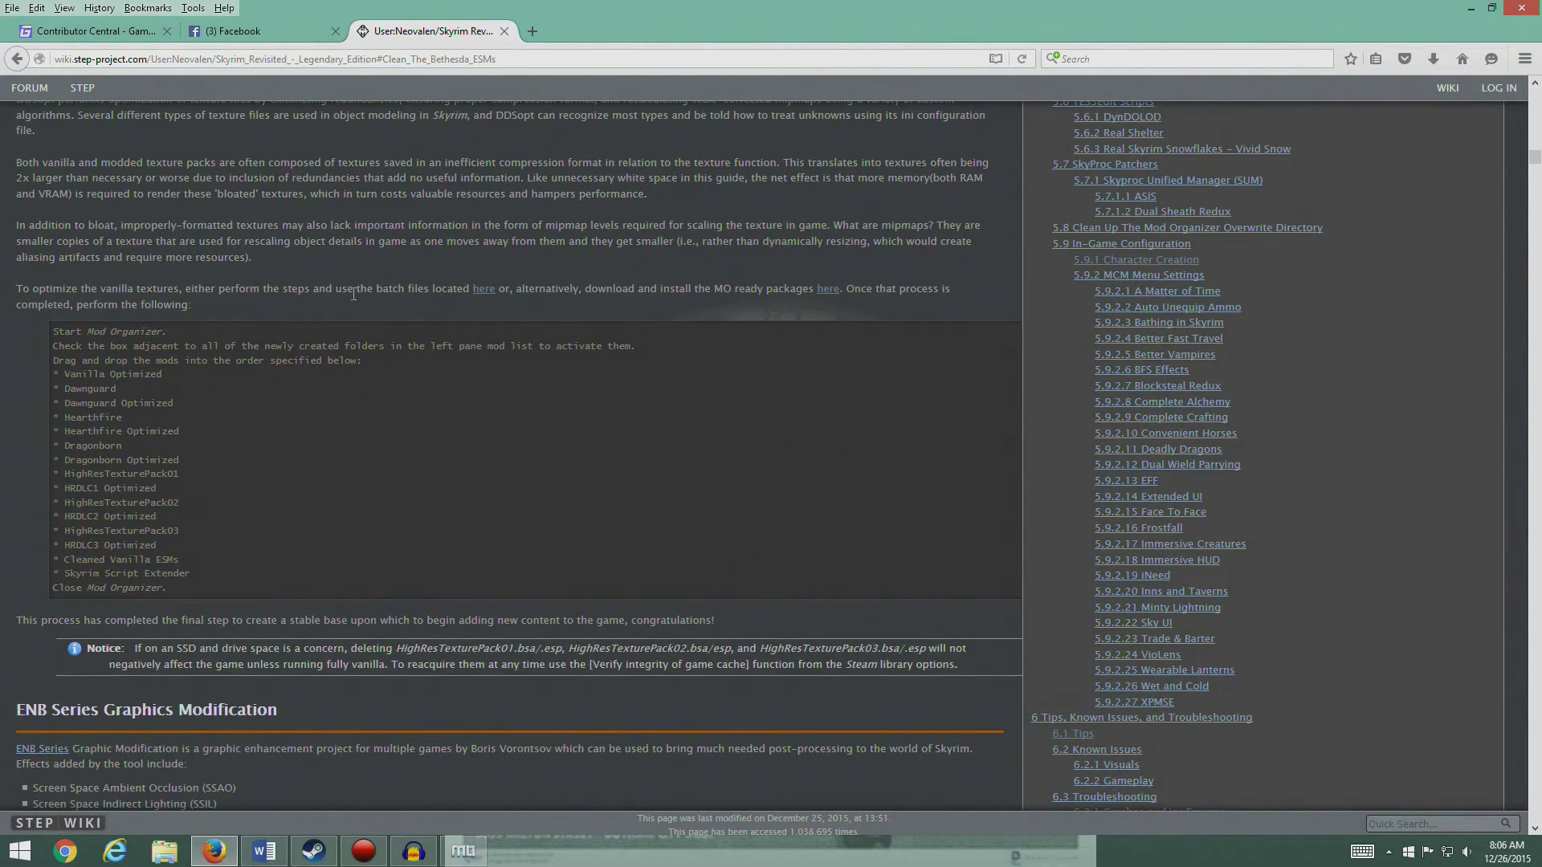
Read the DDSopt Skyrim guide's vanilla BSA extraction steps in a new tab, then close it.
left_click(482, 290)
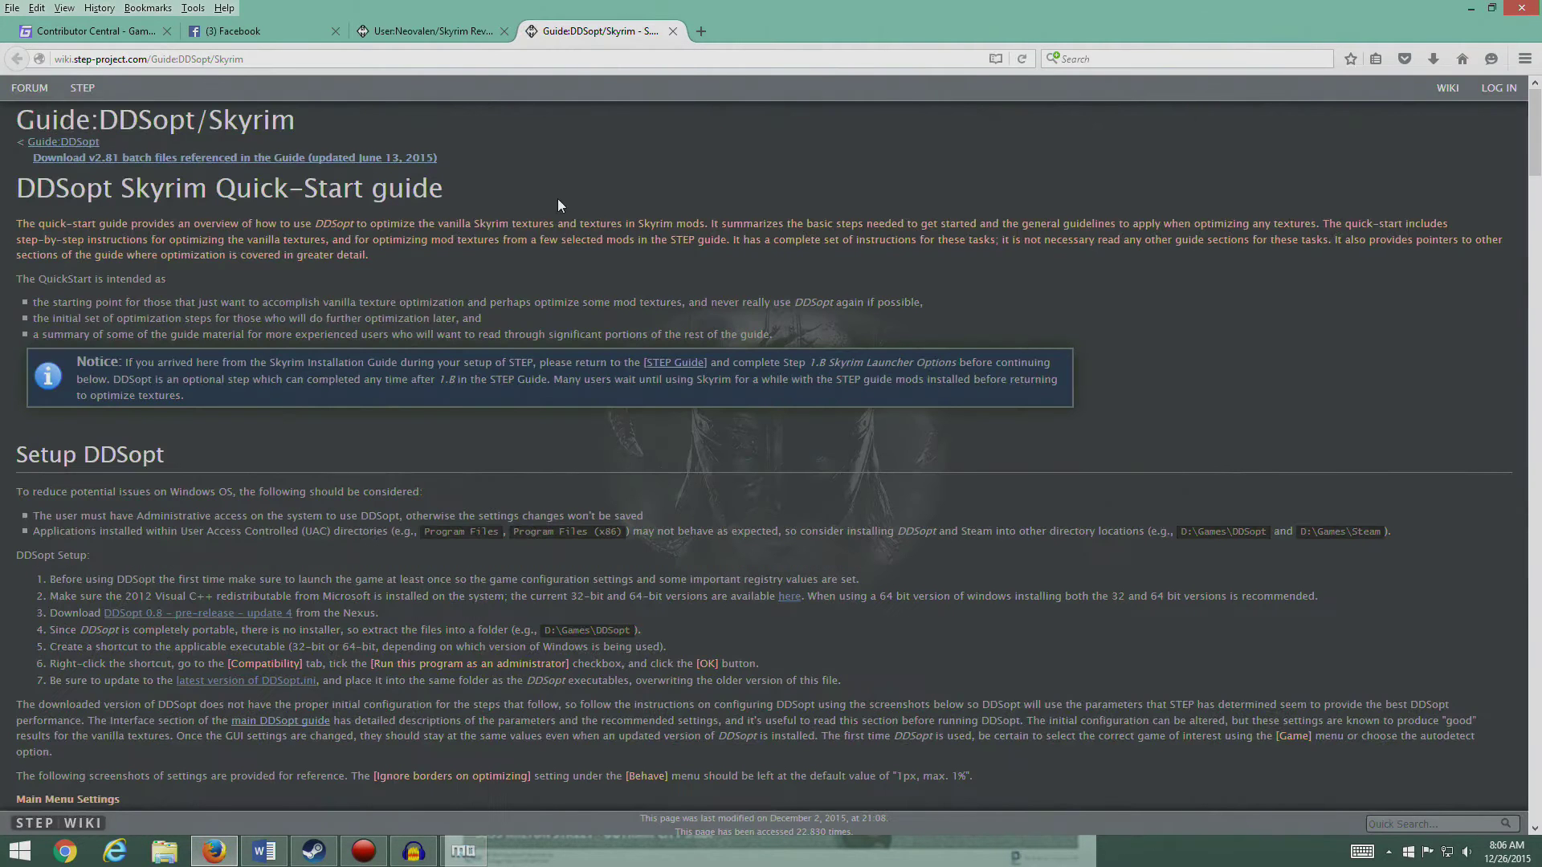
scroll(296, 260, "down", 8)
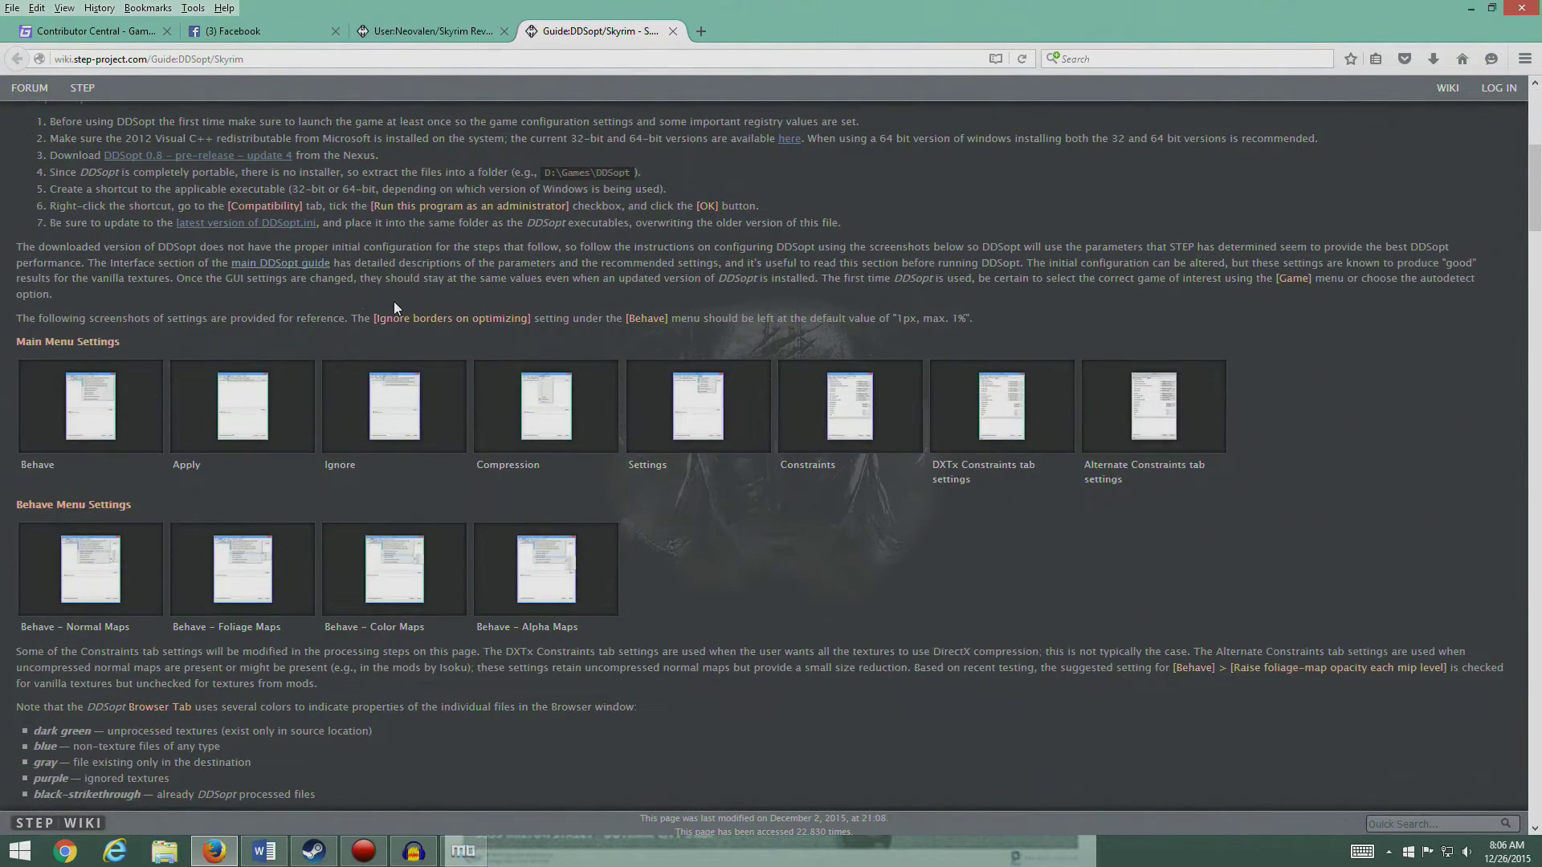
scroll(149, 227, "up", 2)
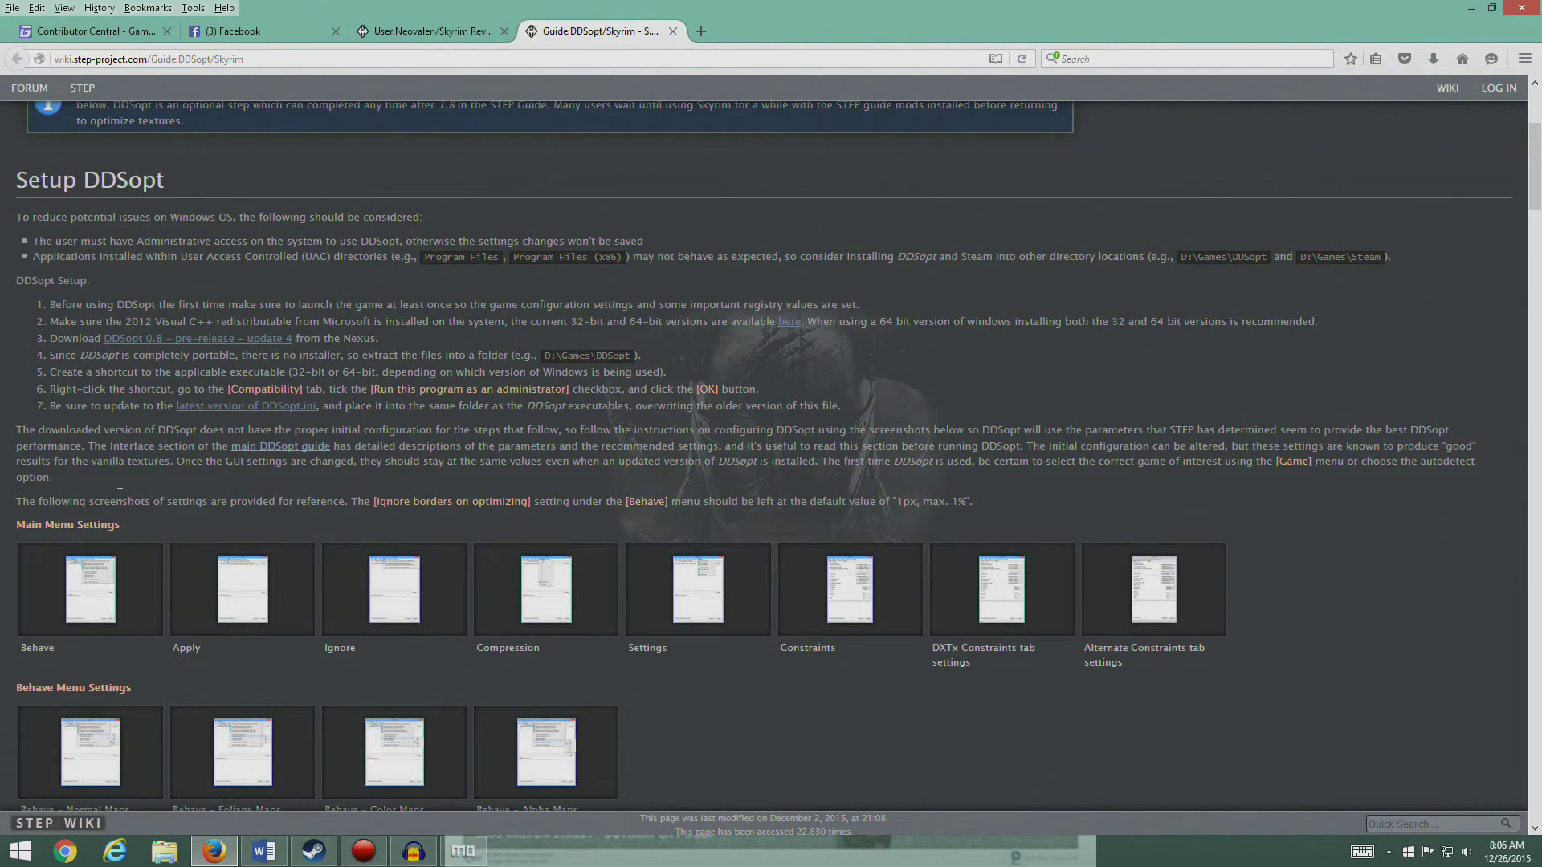
scroll(205, 596, "down", 3)
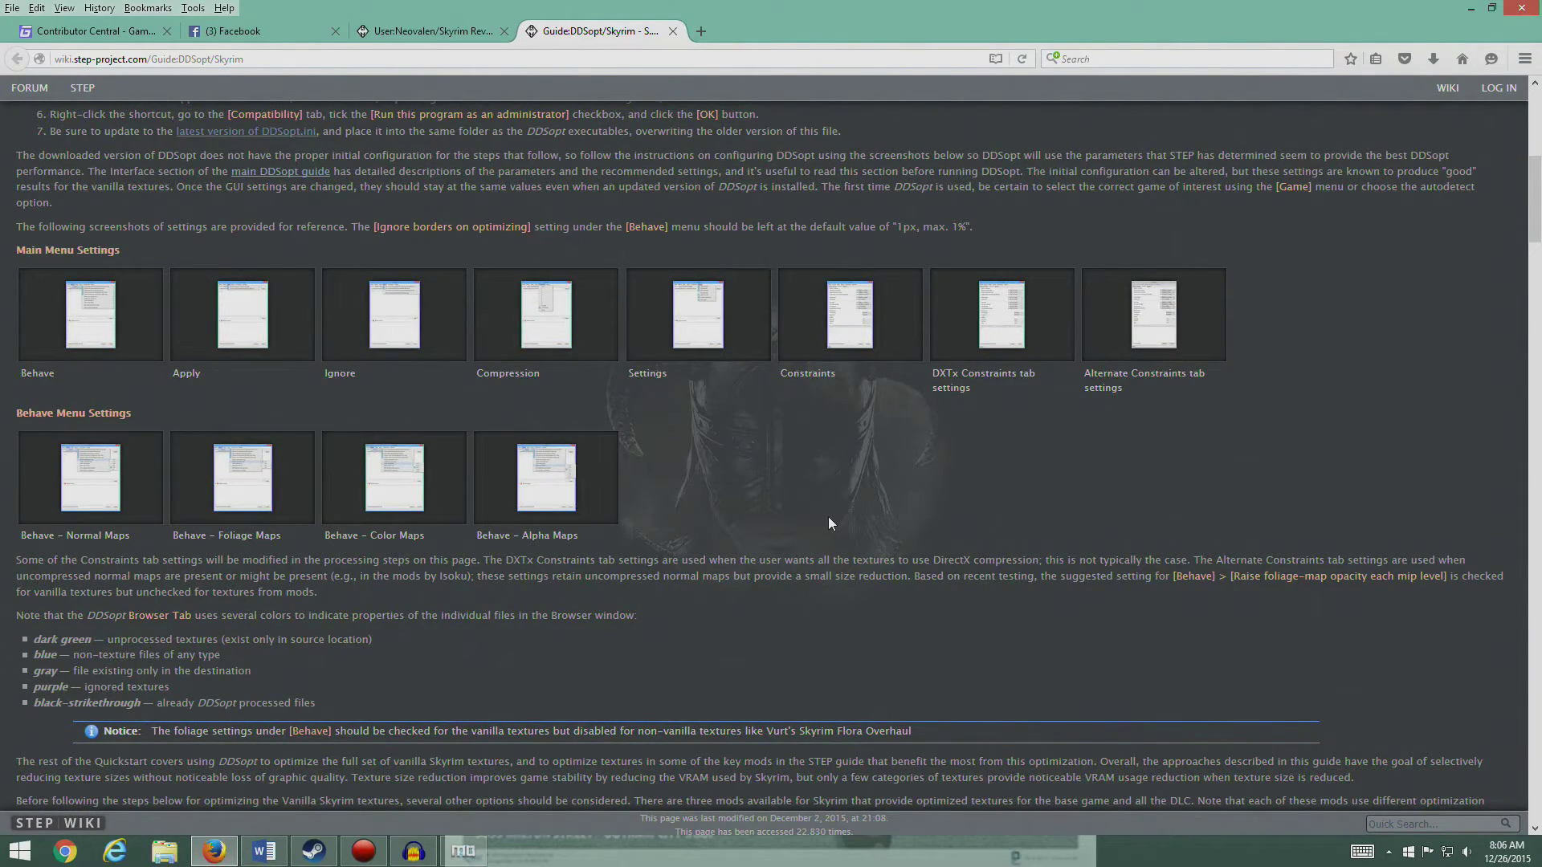
scroll(575, 552, "down", 8)
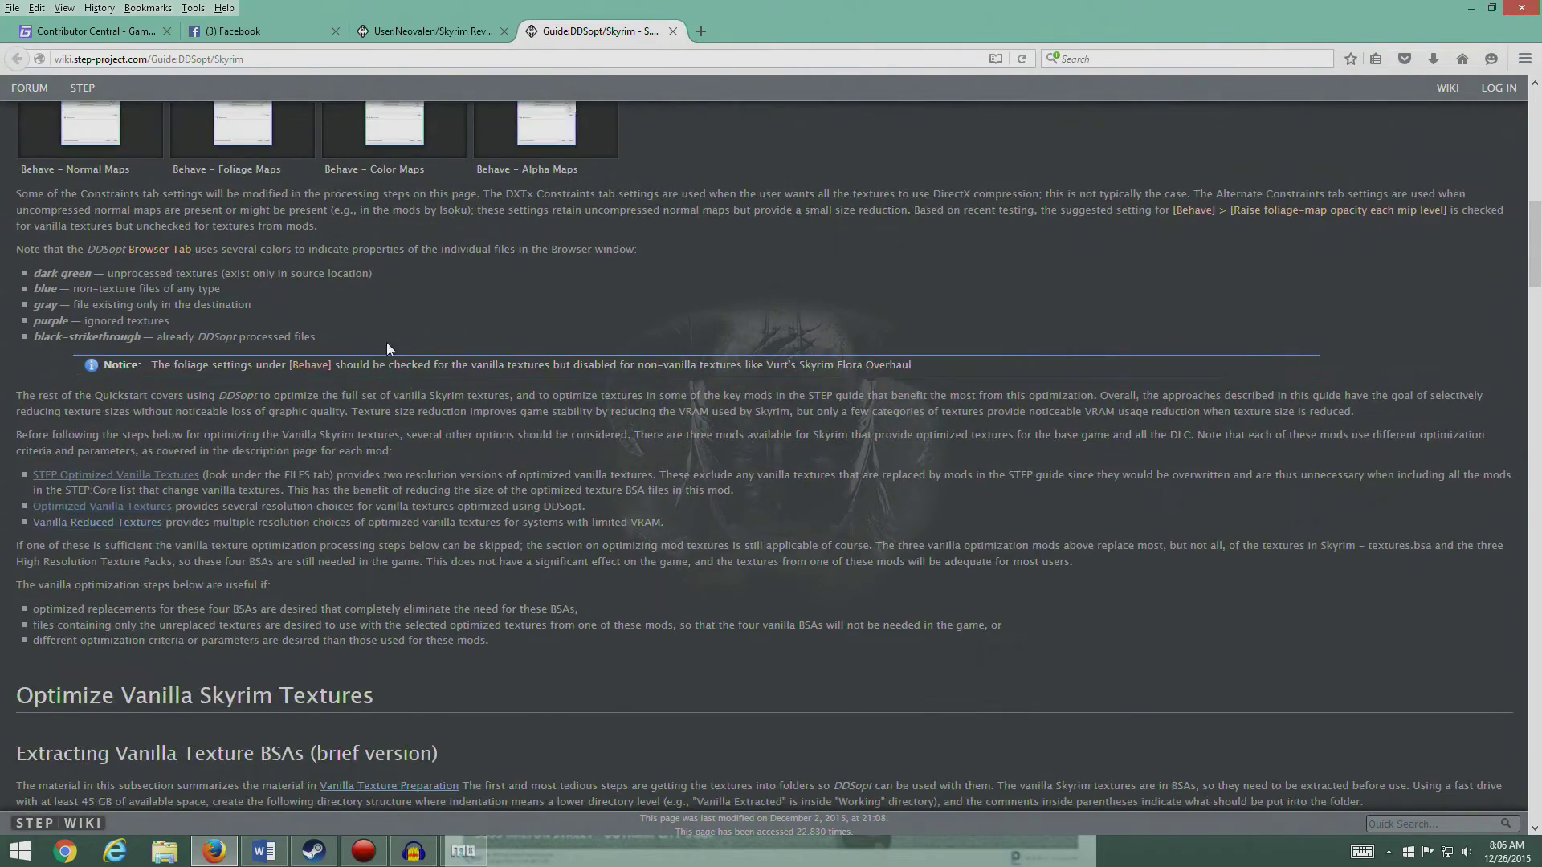
scroll(420, 443, "down", 4)
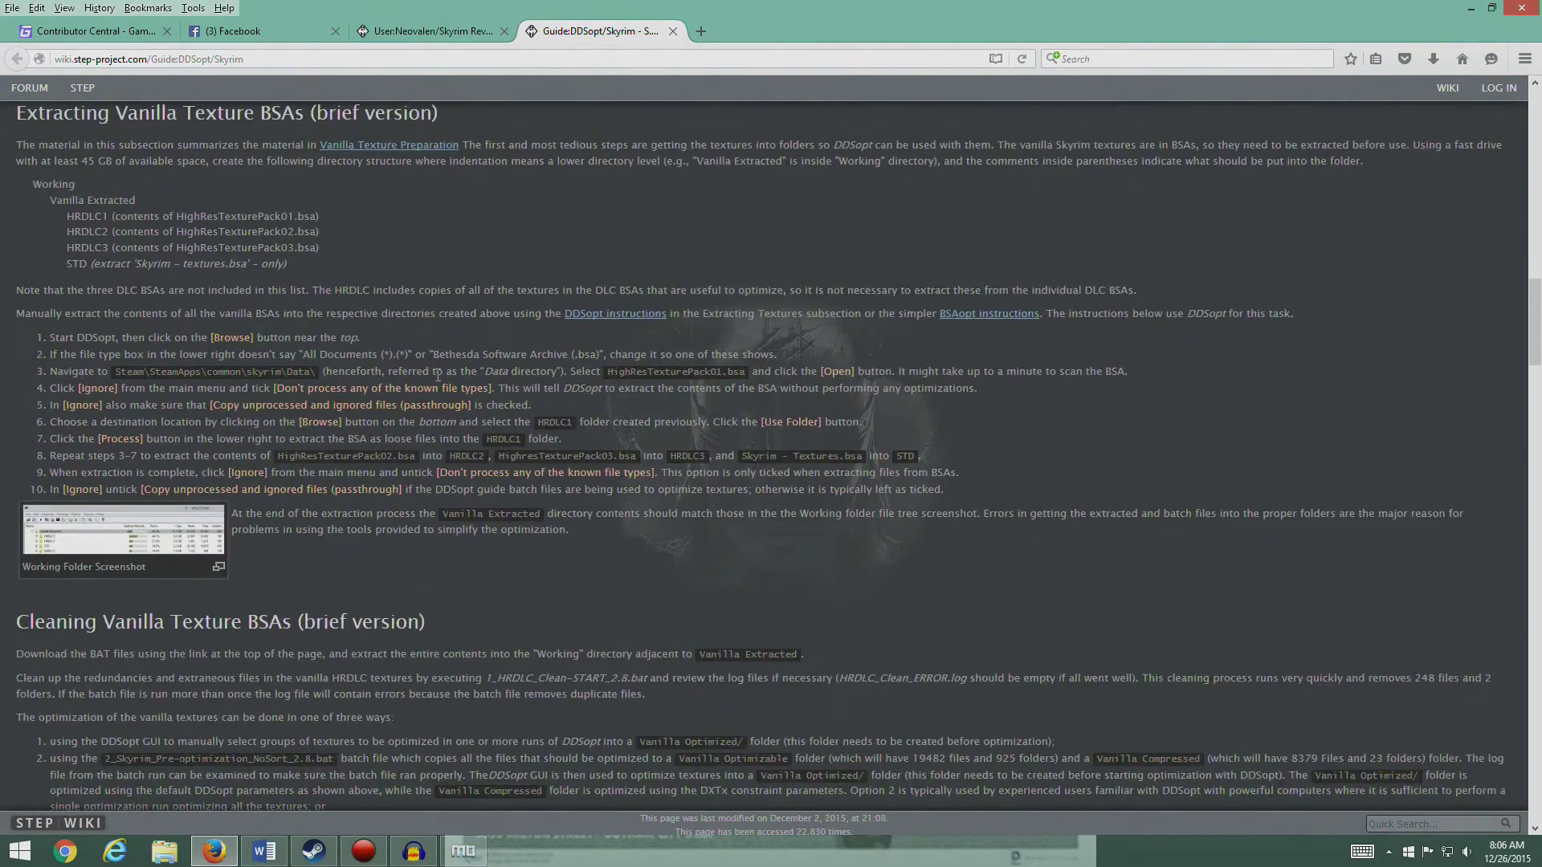
scroll(396, 239, "up", 2)
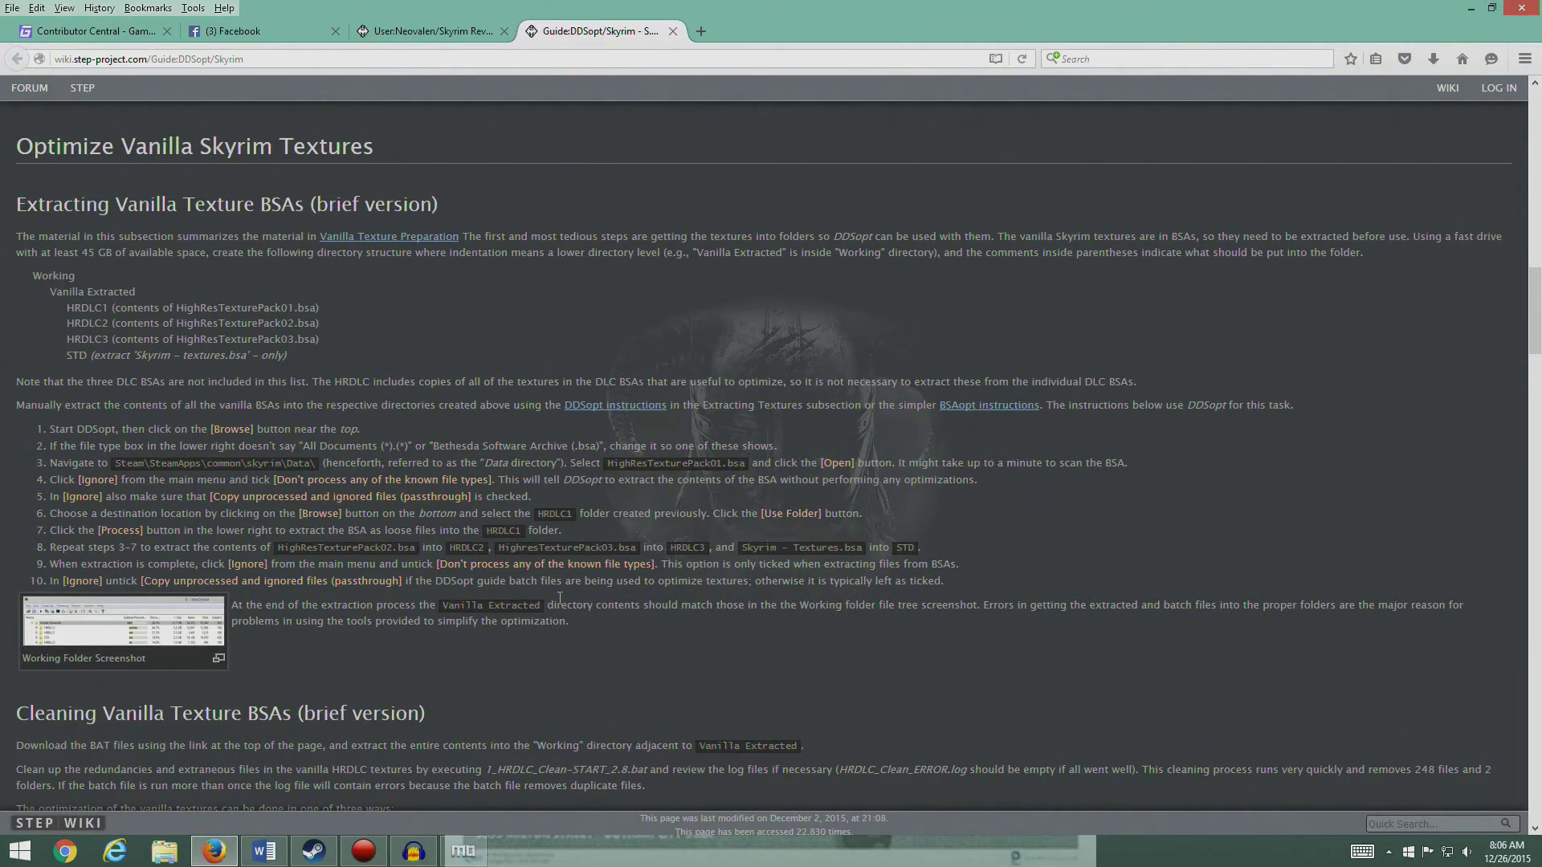
scroll(558, 598, "down", 3)
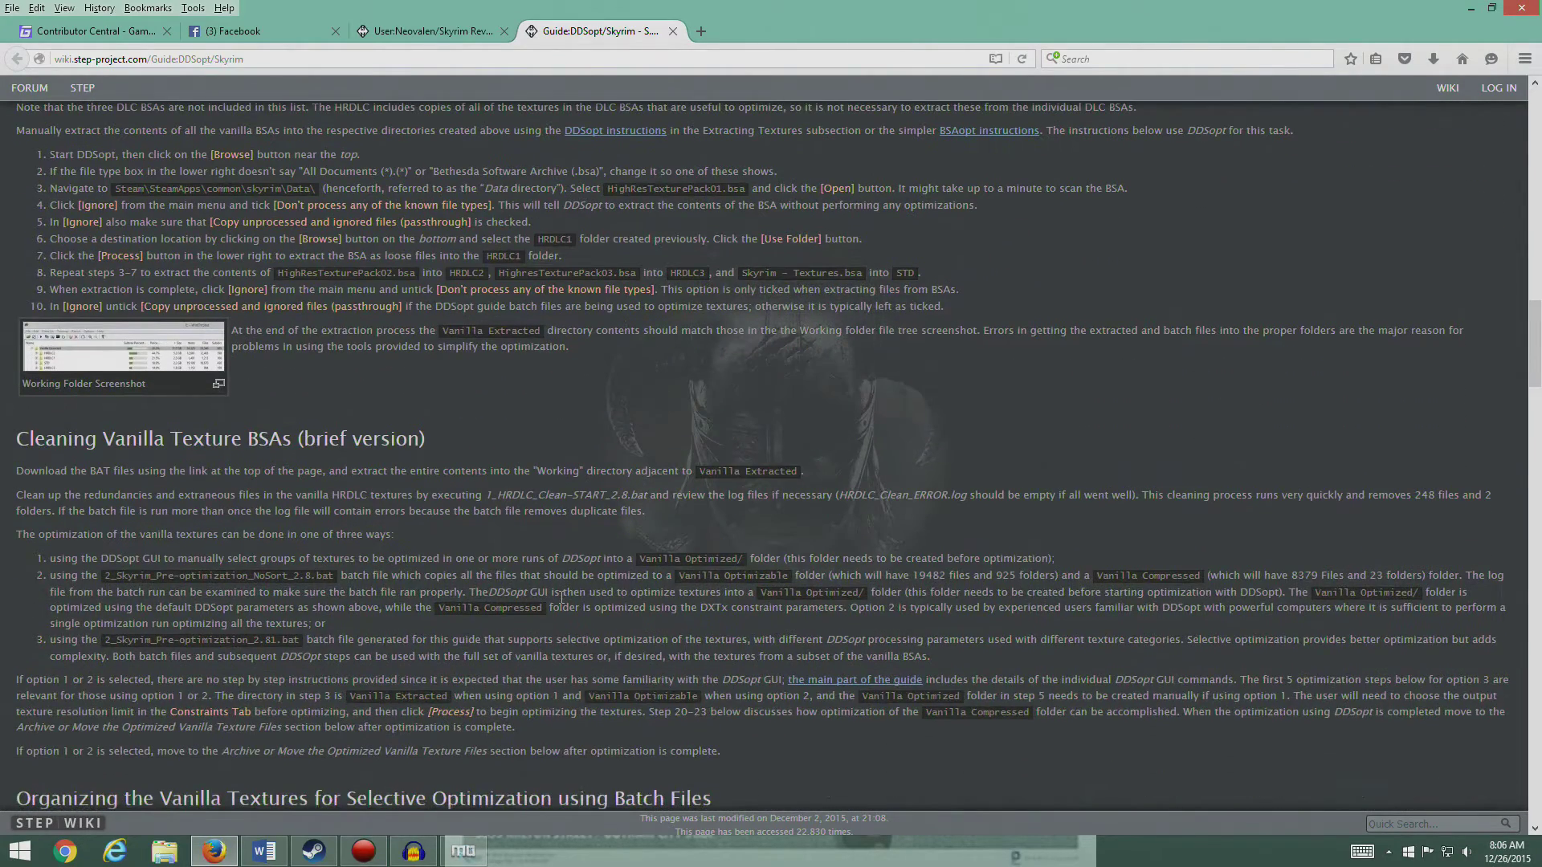
scroll(707, 566, "up", 4)
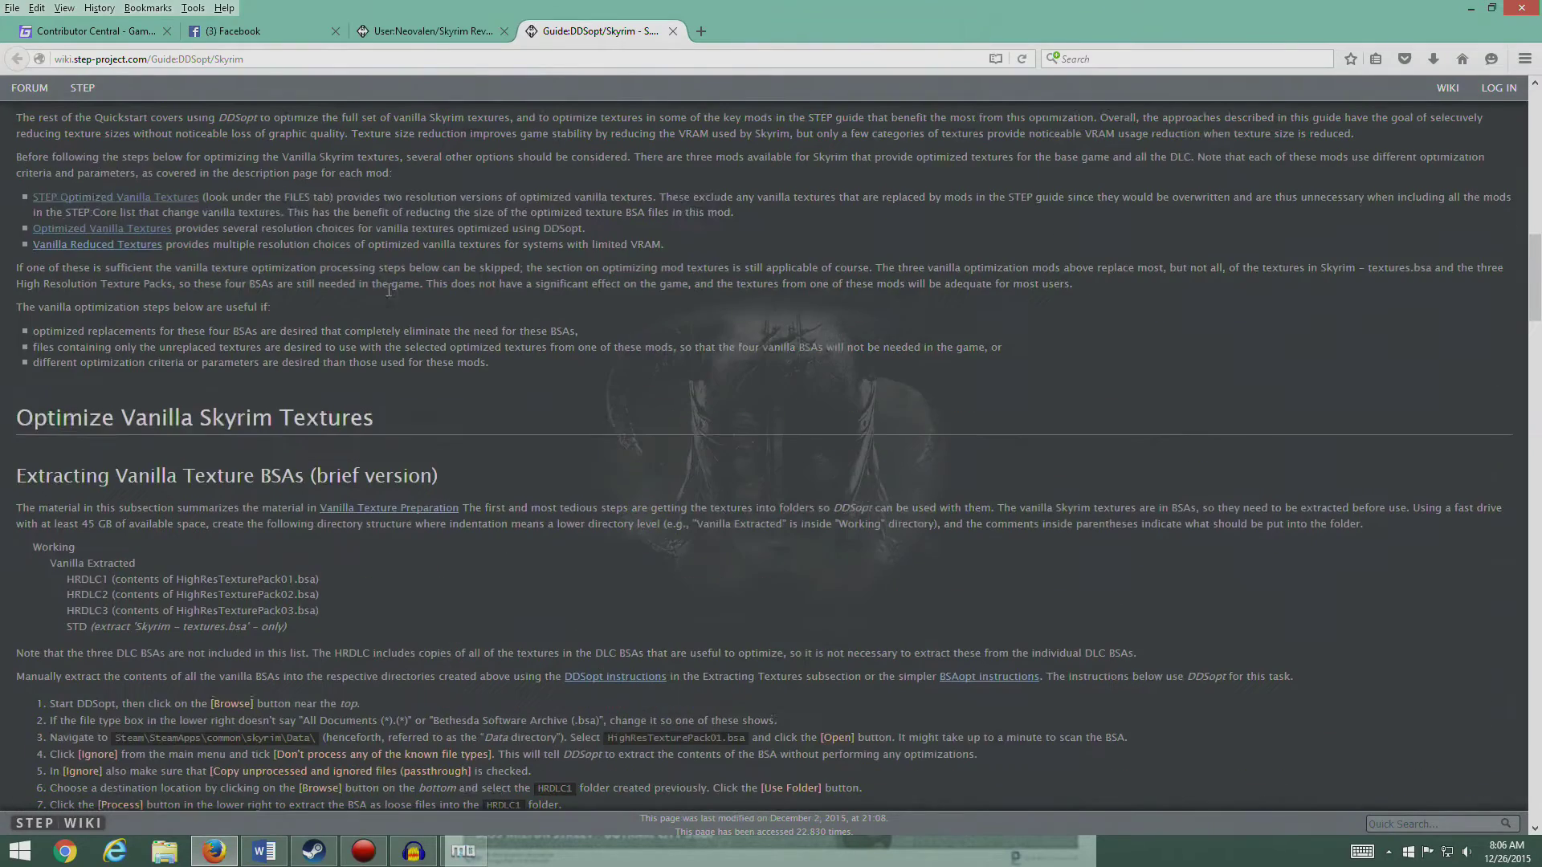
key("ctrl+w")
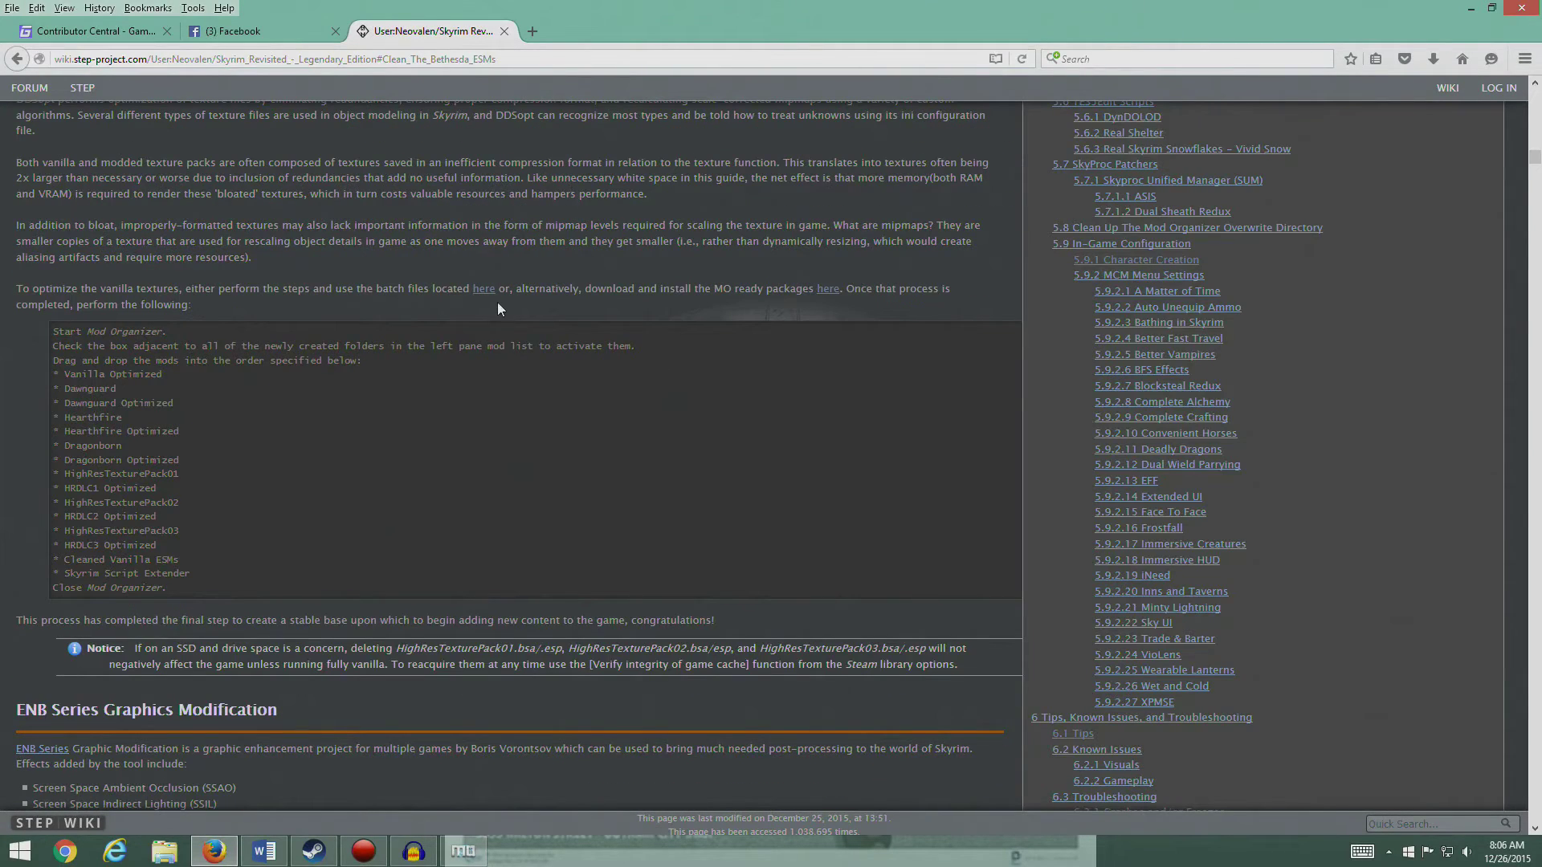
Open the Optimized Vanilla Textures mod page on Nexus and browse its Files list.
left_click(828, 289)
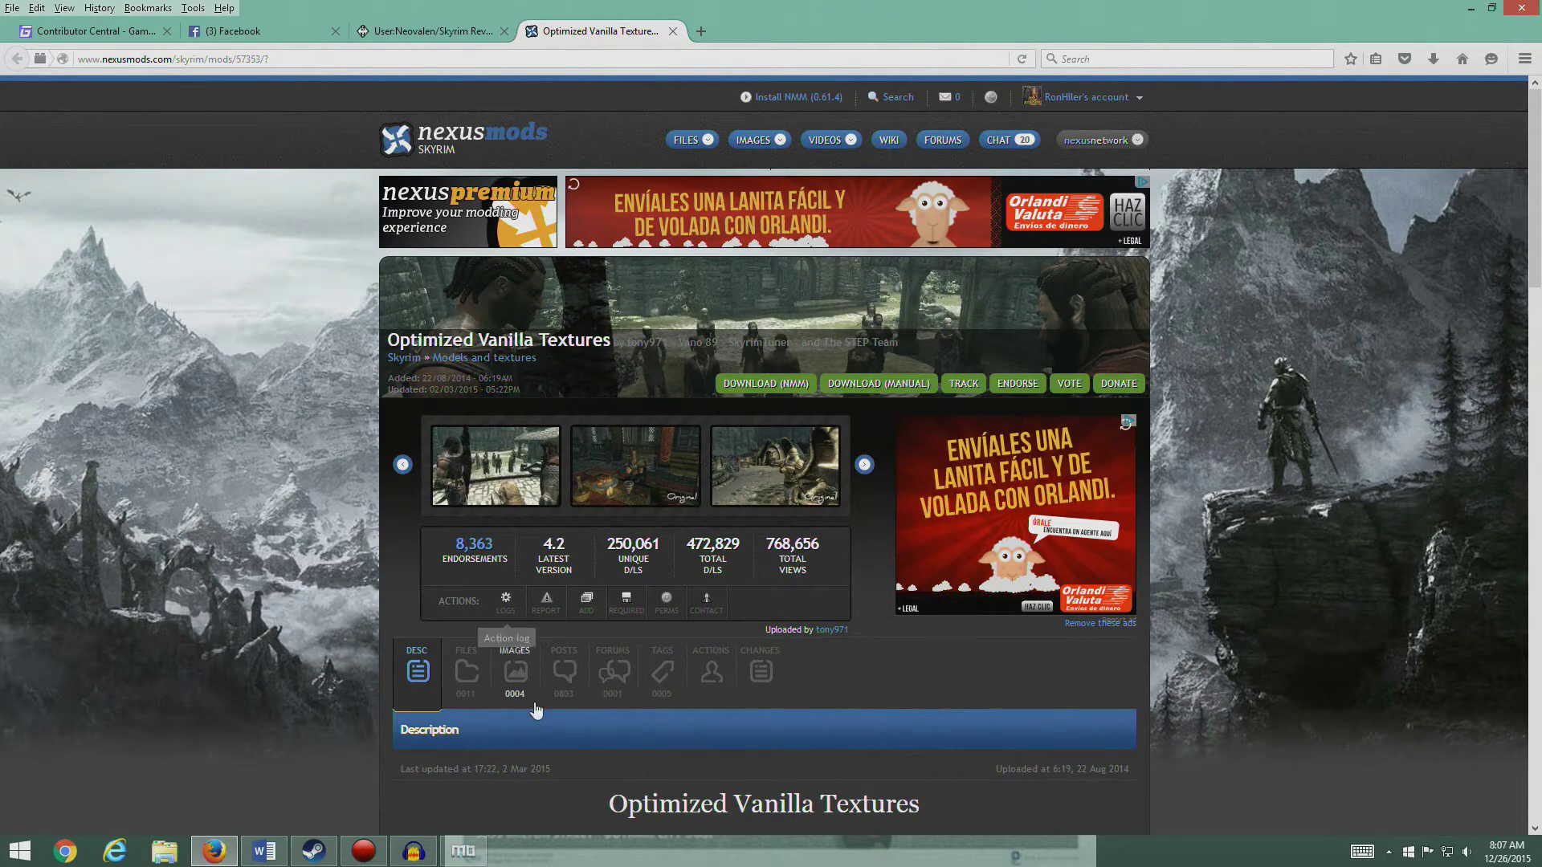
left_click(466, 675)
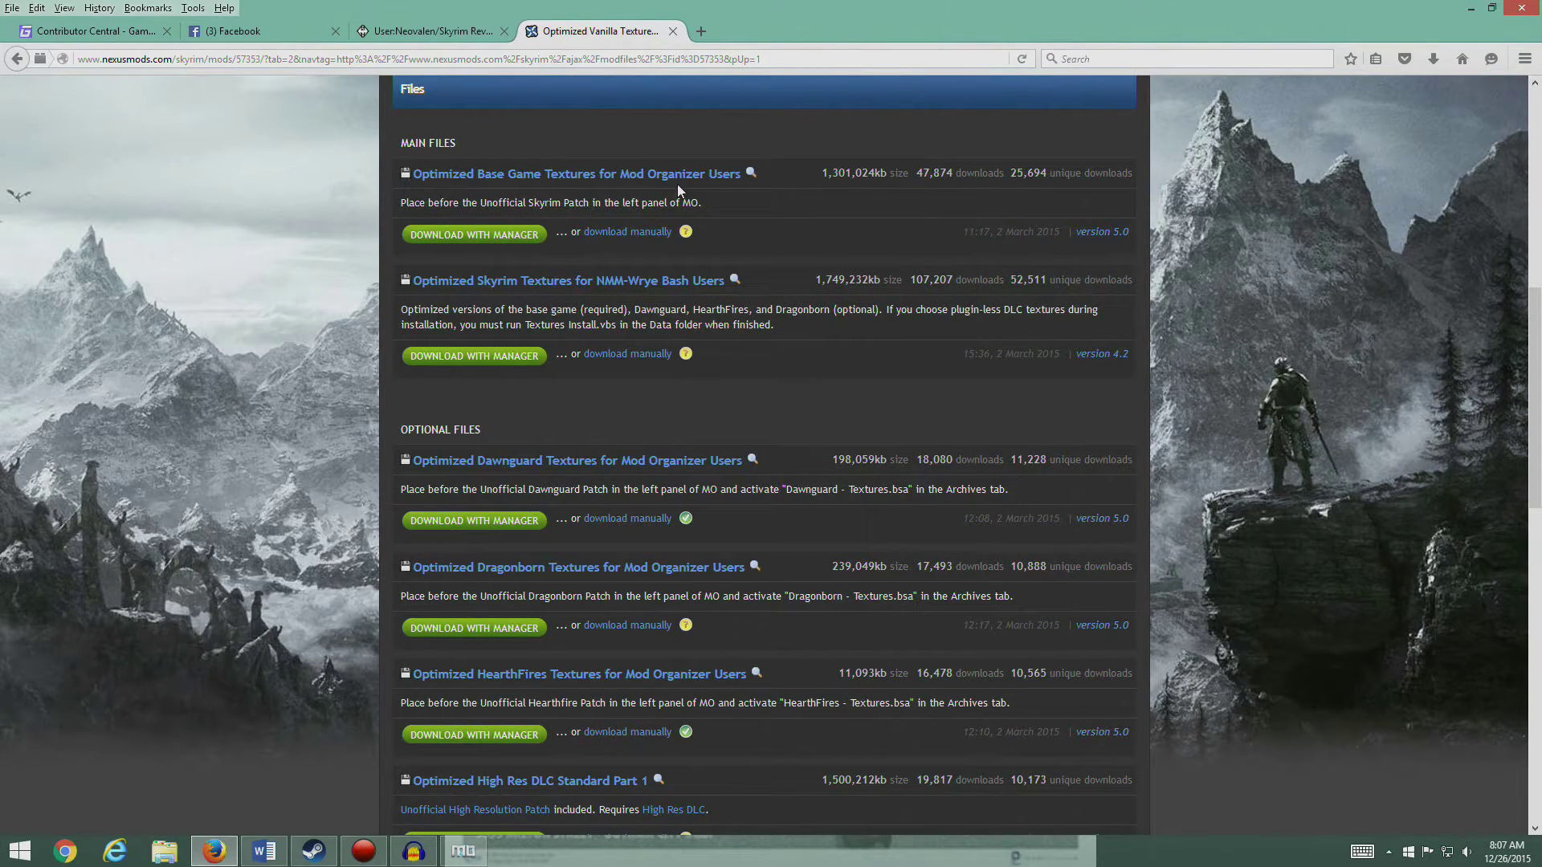
scroll(610, 291, "down", 2)
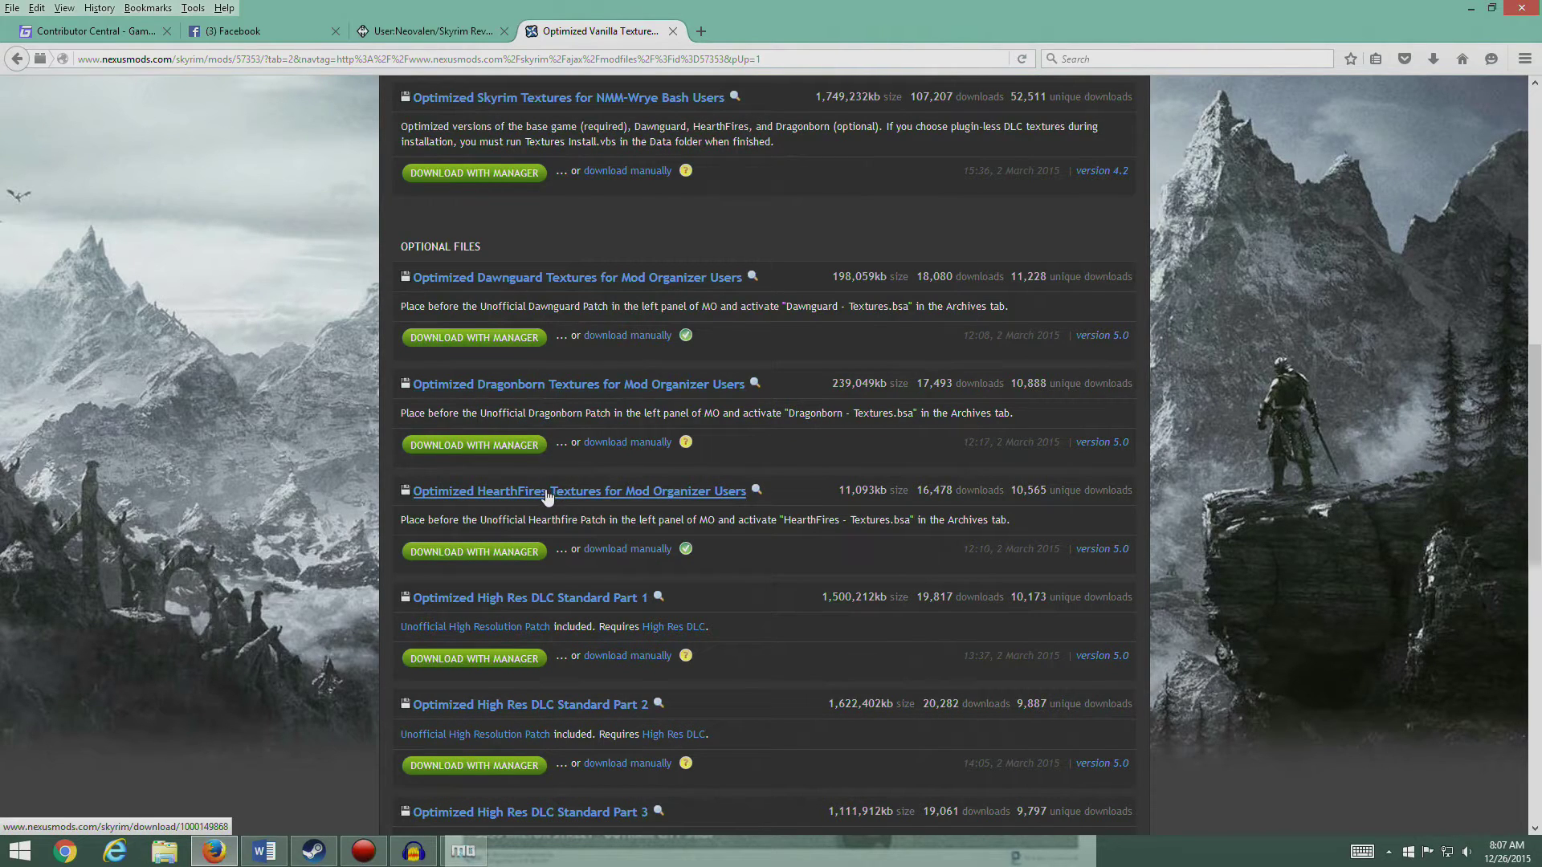
scroll(865, 532, "down", 4)
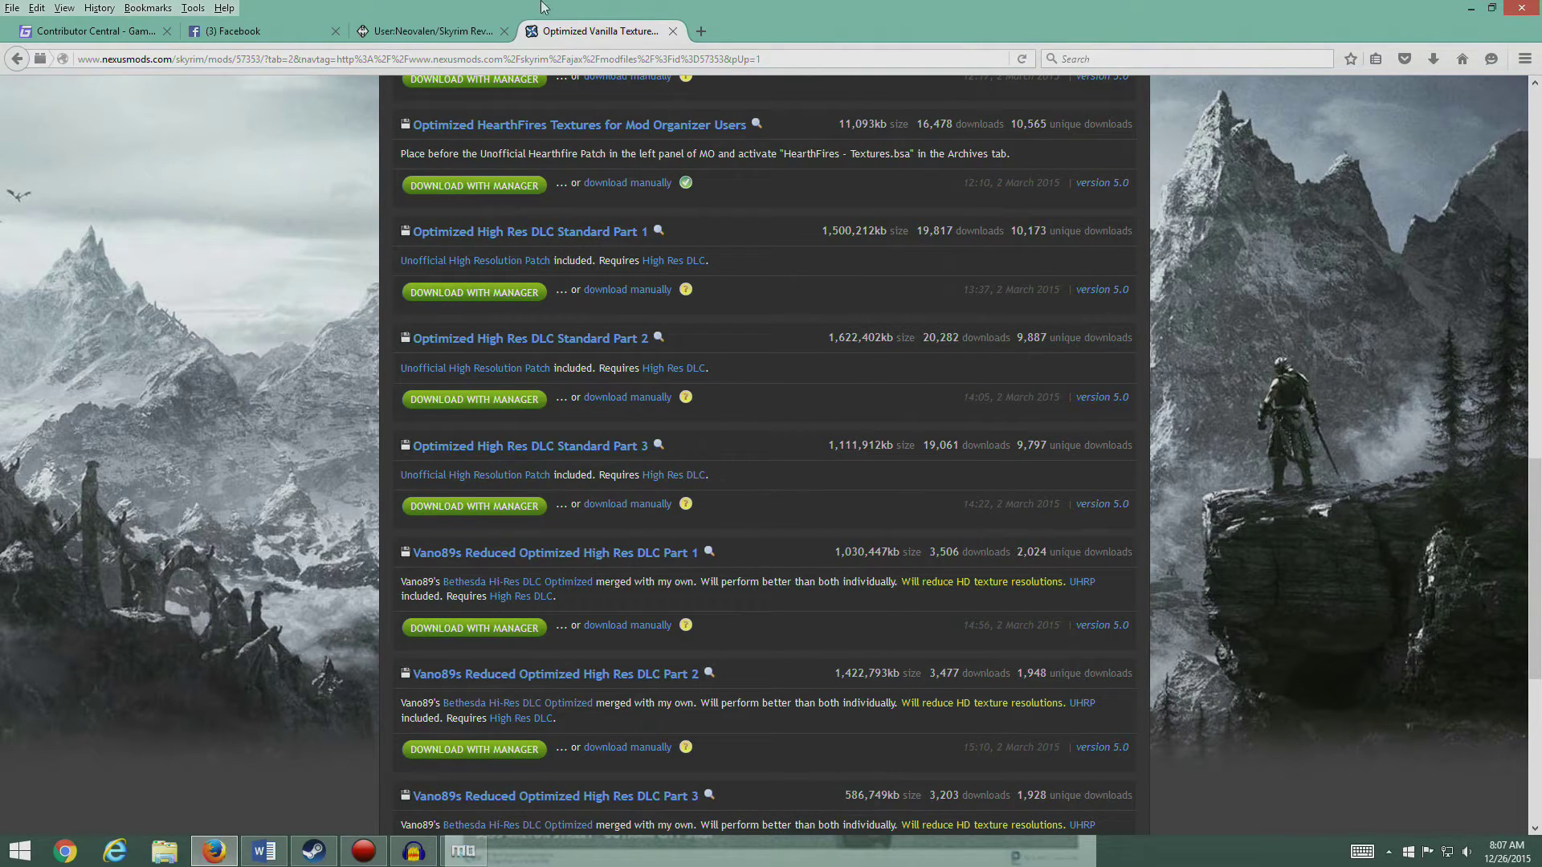
Download Optimized Base Game Textures for MO Users with Mod Organizer and view its Downloads tab.
left_click(426, 31)
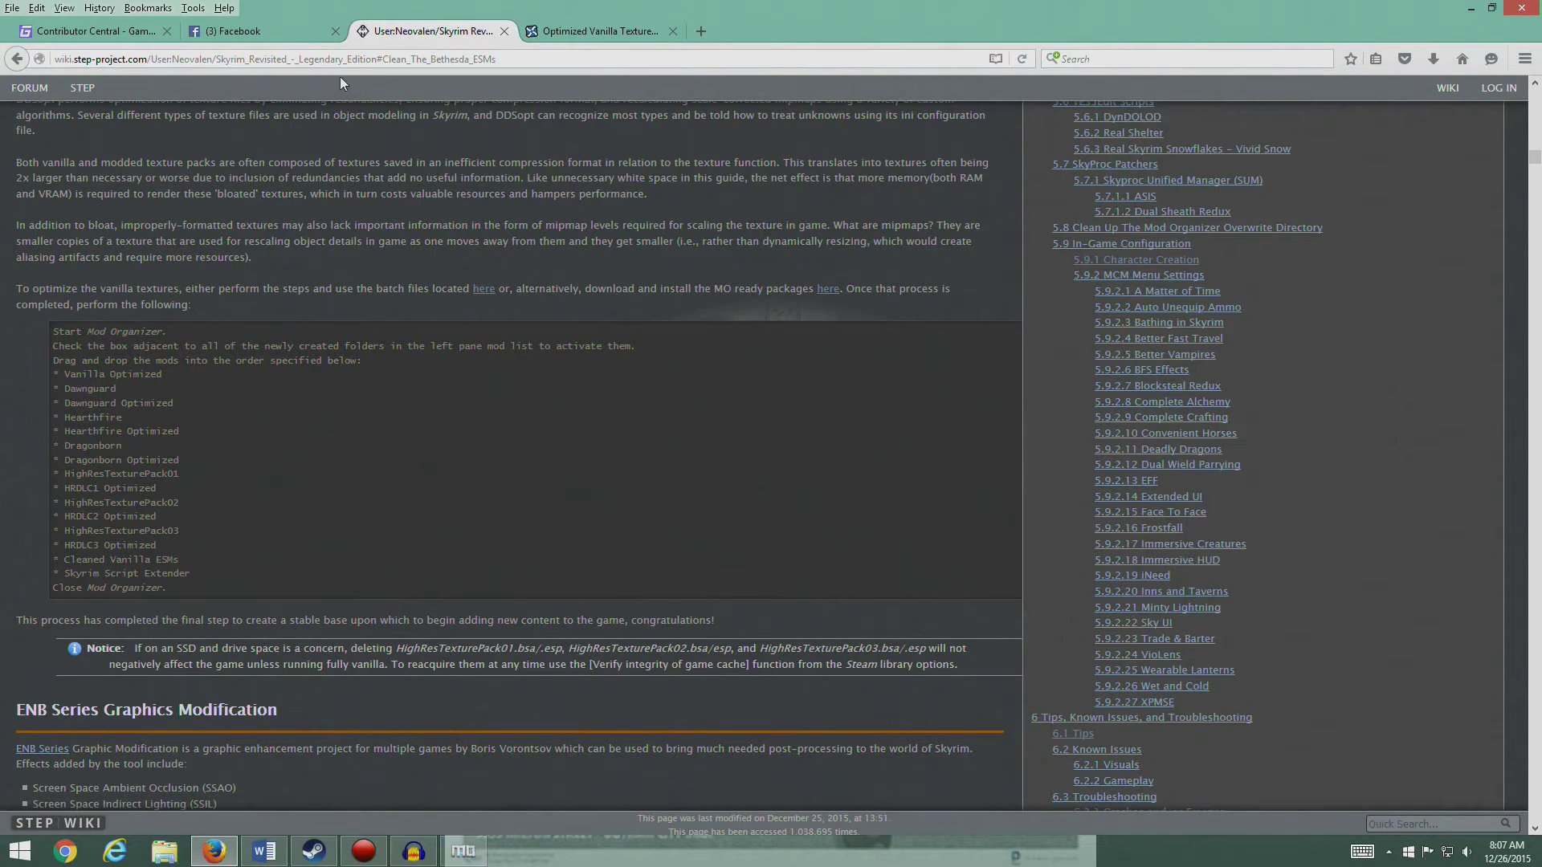
left_click(594, 32)
scroll(833, 366, "up", 10)
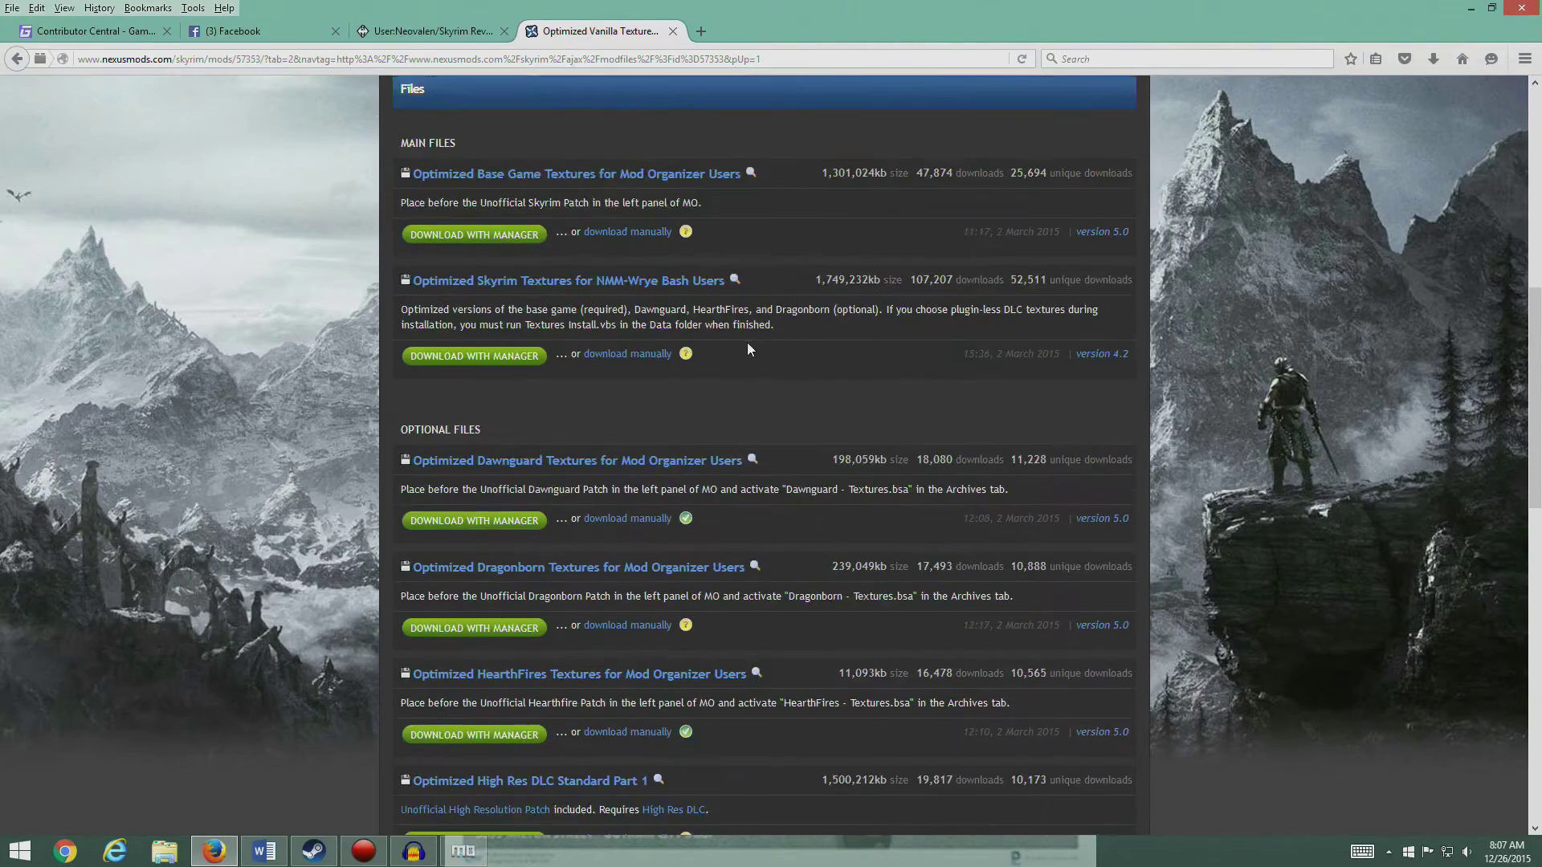
scroll(661, 305, "down", 3)
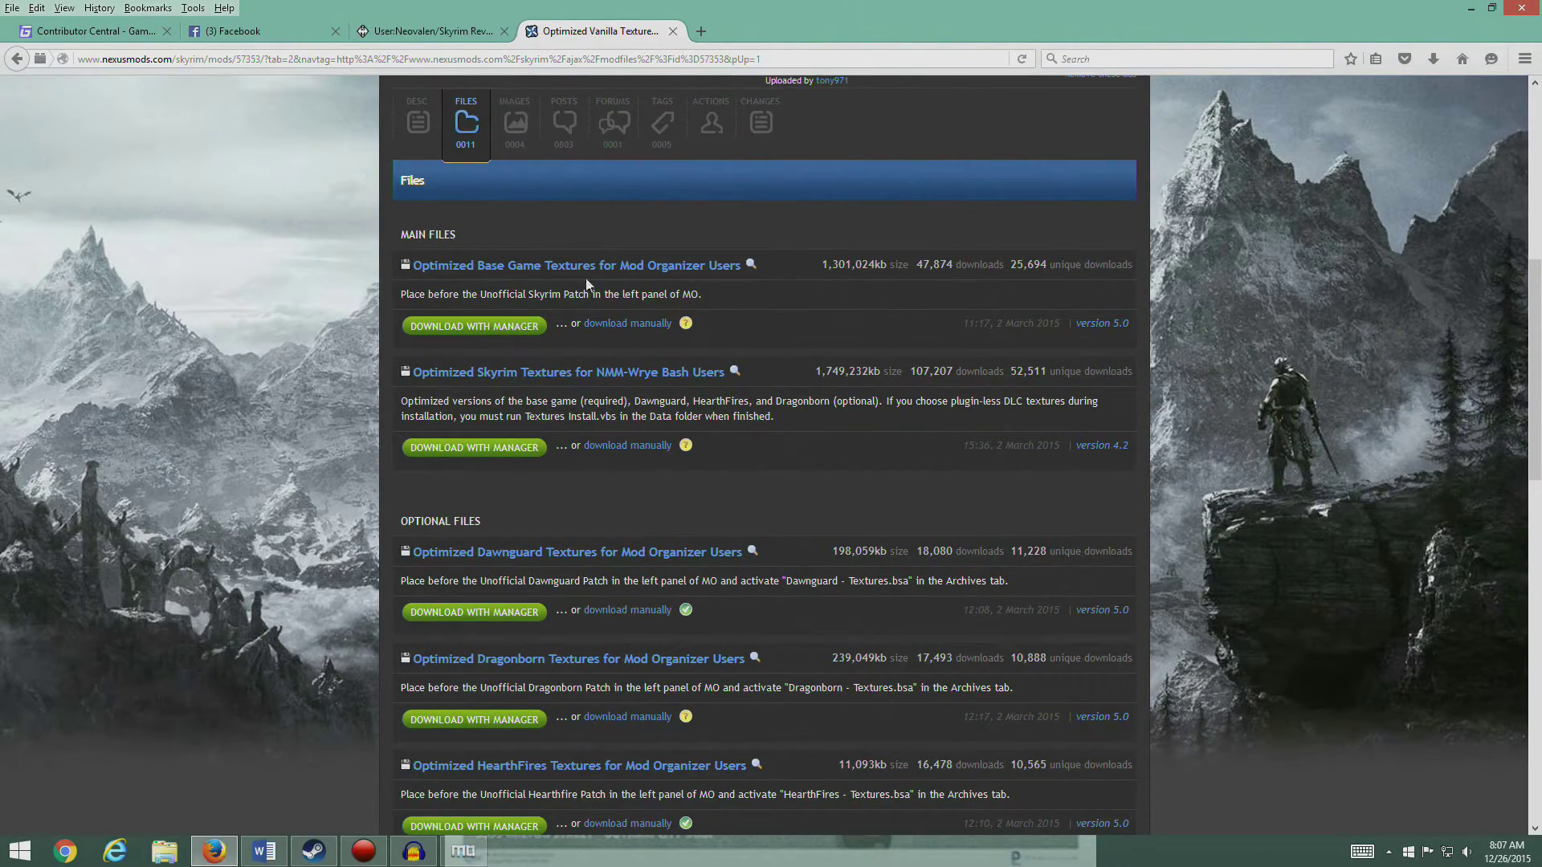
left_click(507, 330)
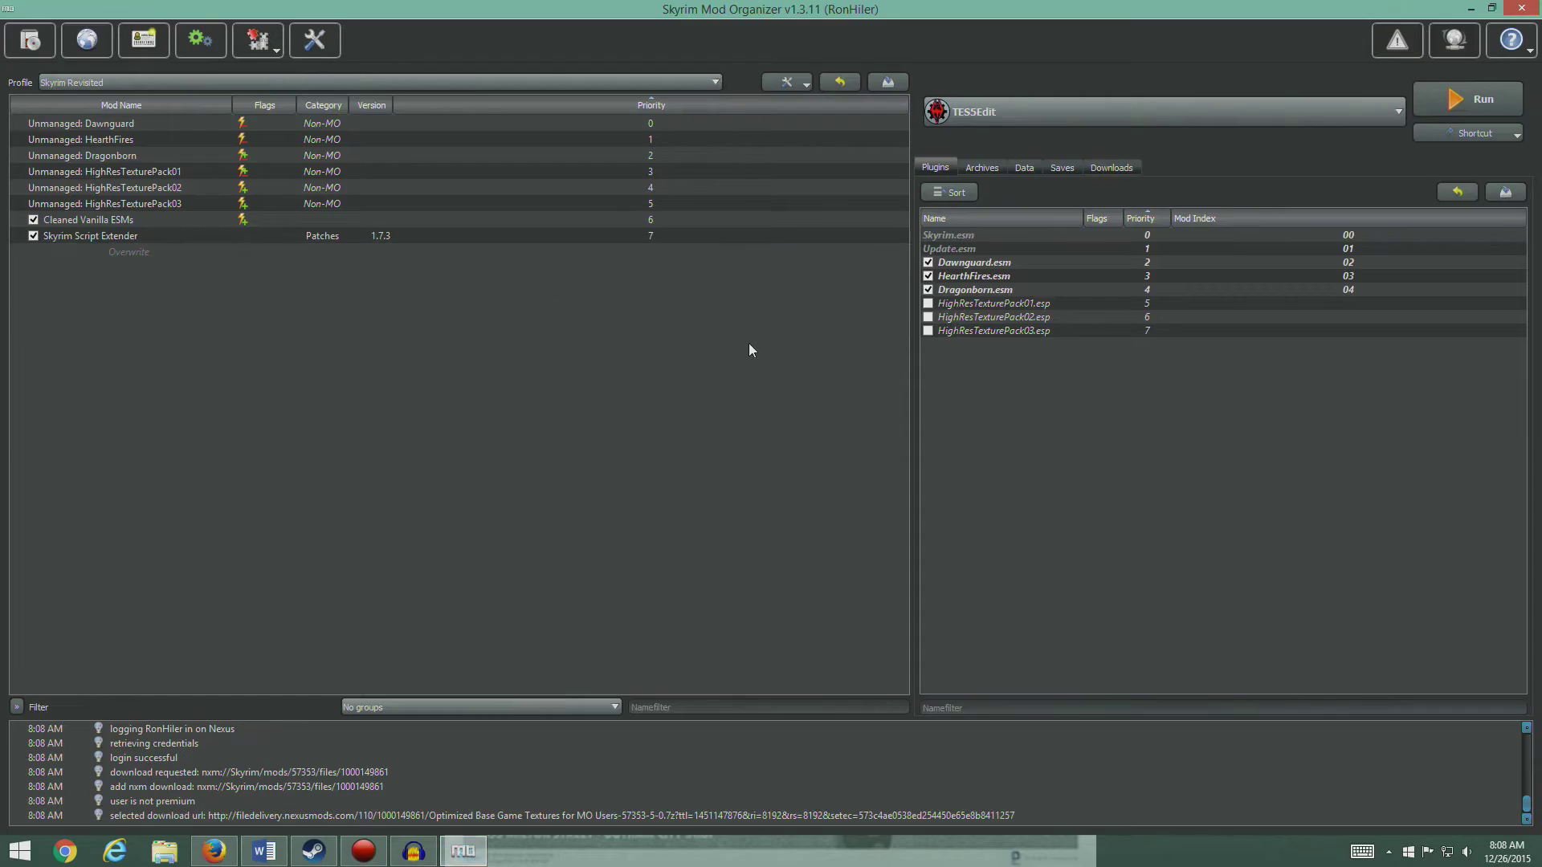
left_click(1123, 170)
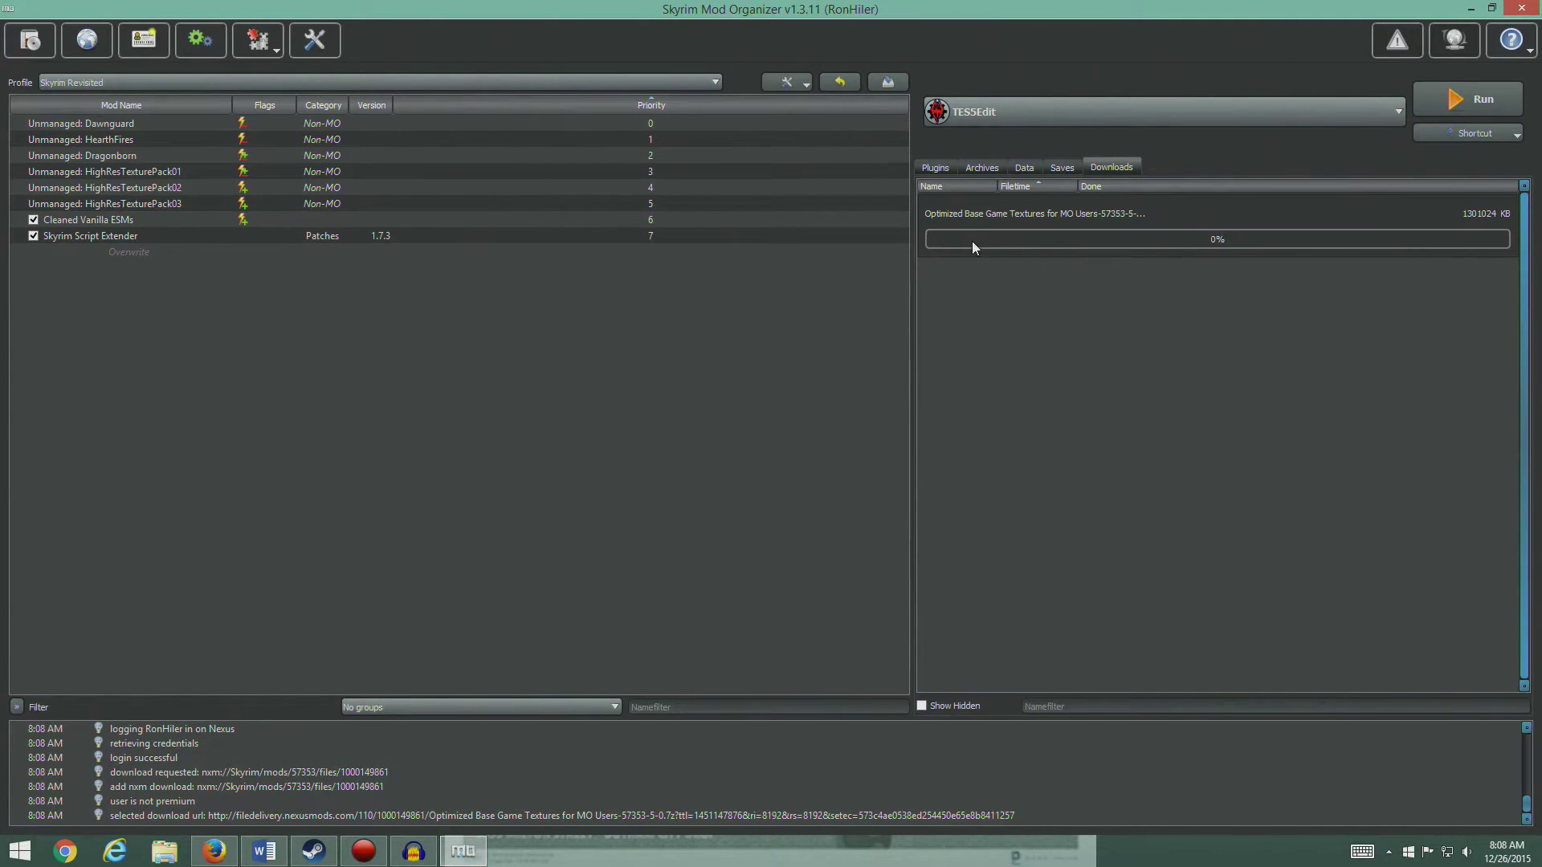